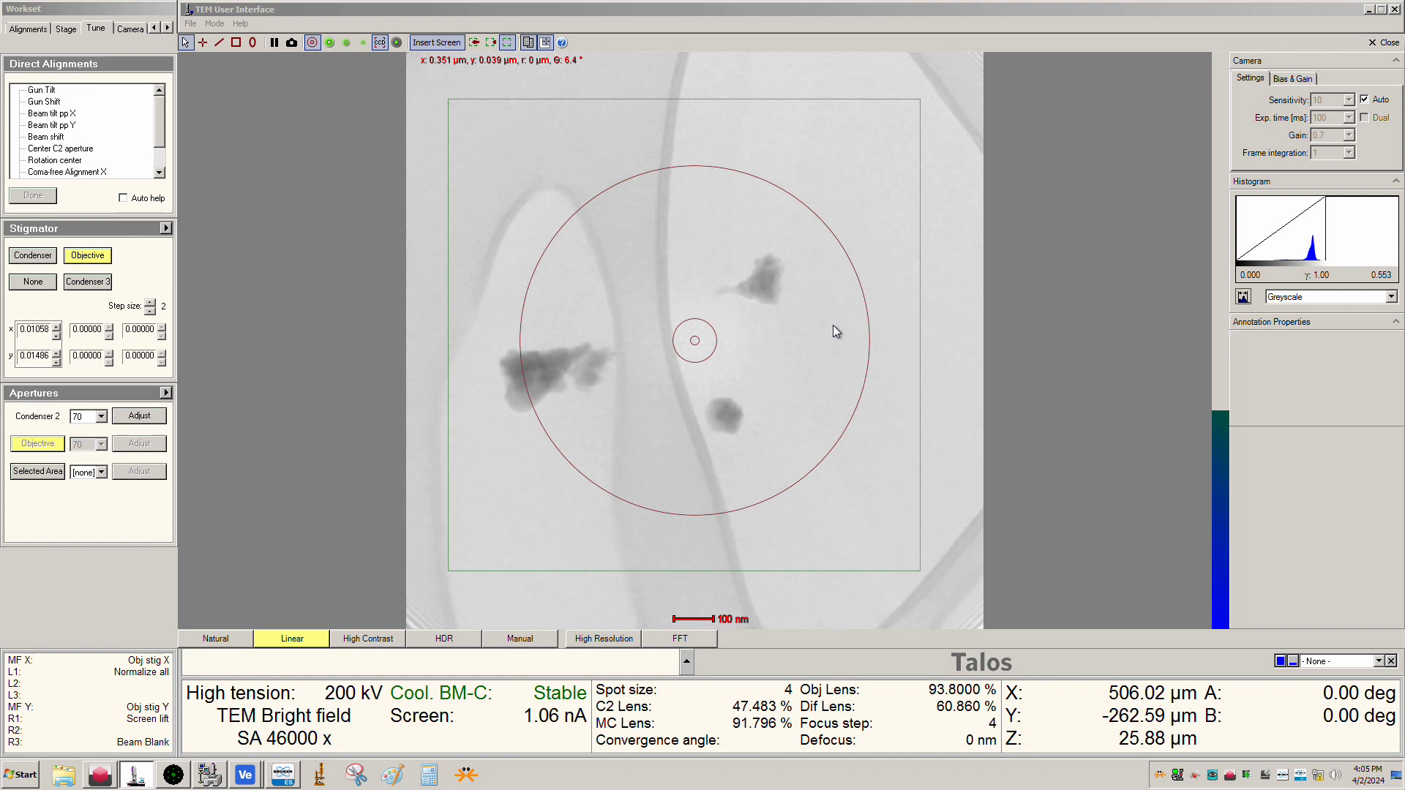
Switch to Velox and start the live Ceta camera view of the particles
click(246, 776)
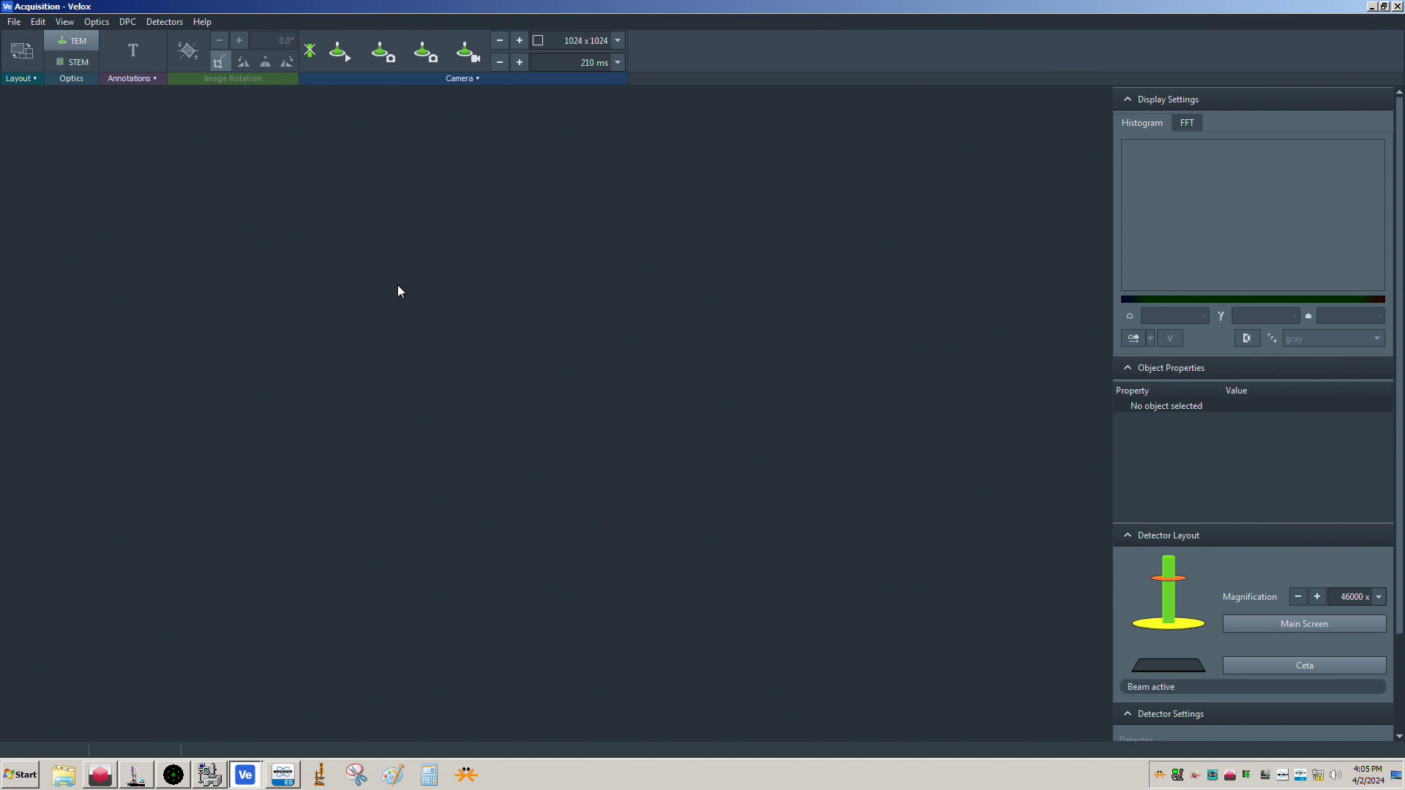
click(339, 46)
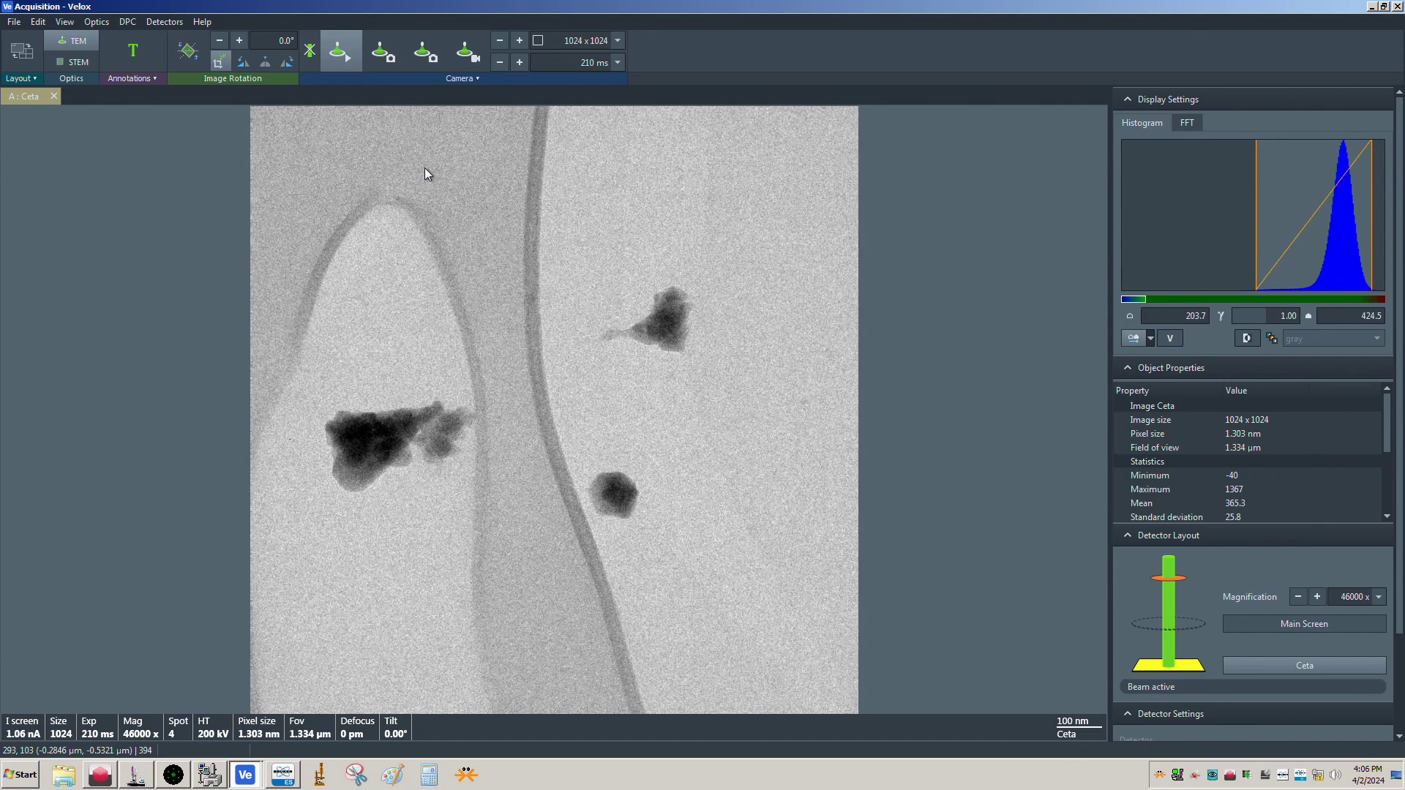
Review the camera's Series and Acquire presets, including readout size, exposure time, series mode and noise reduction
click(394, 80)
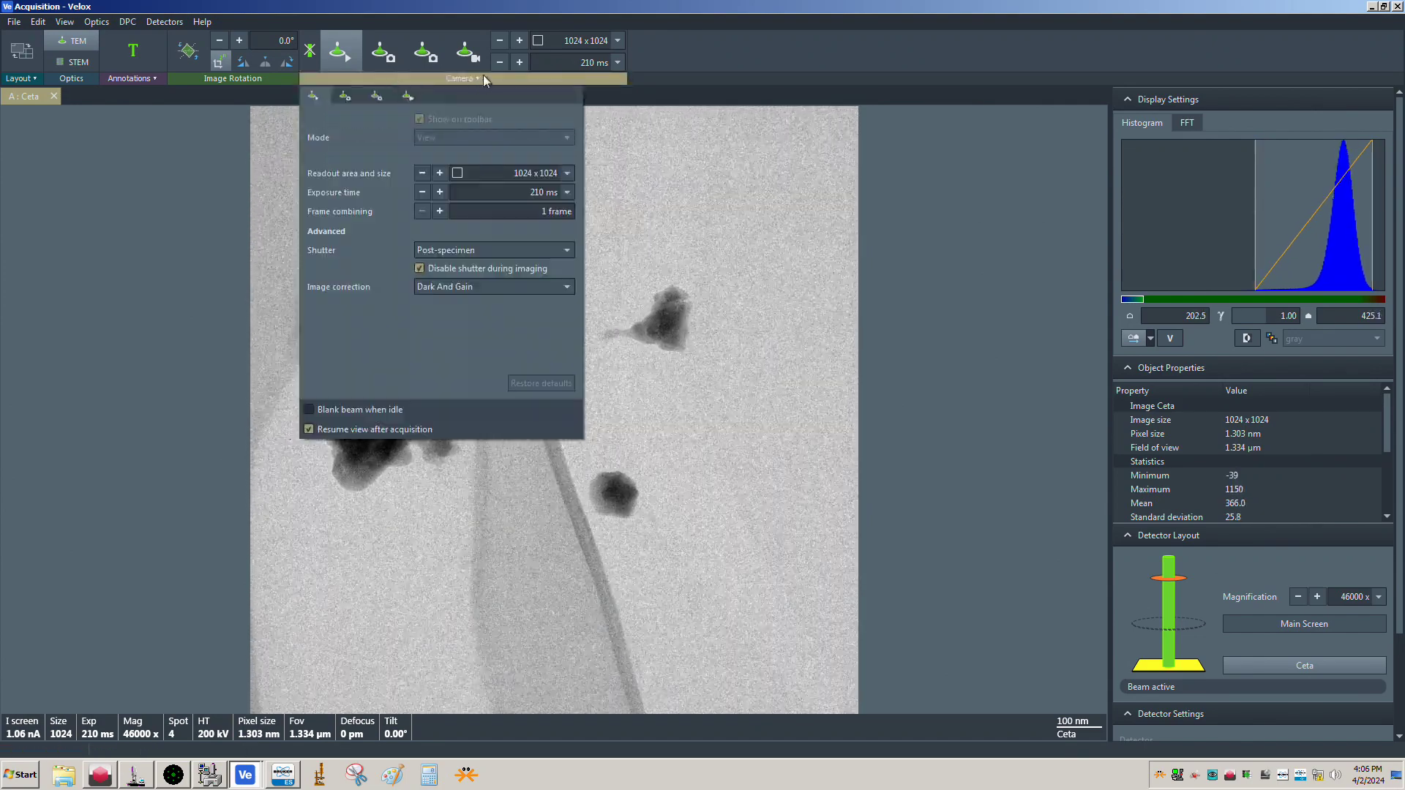
click(409, 94)
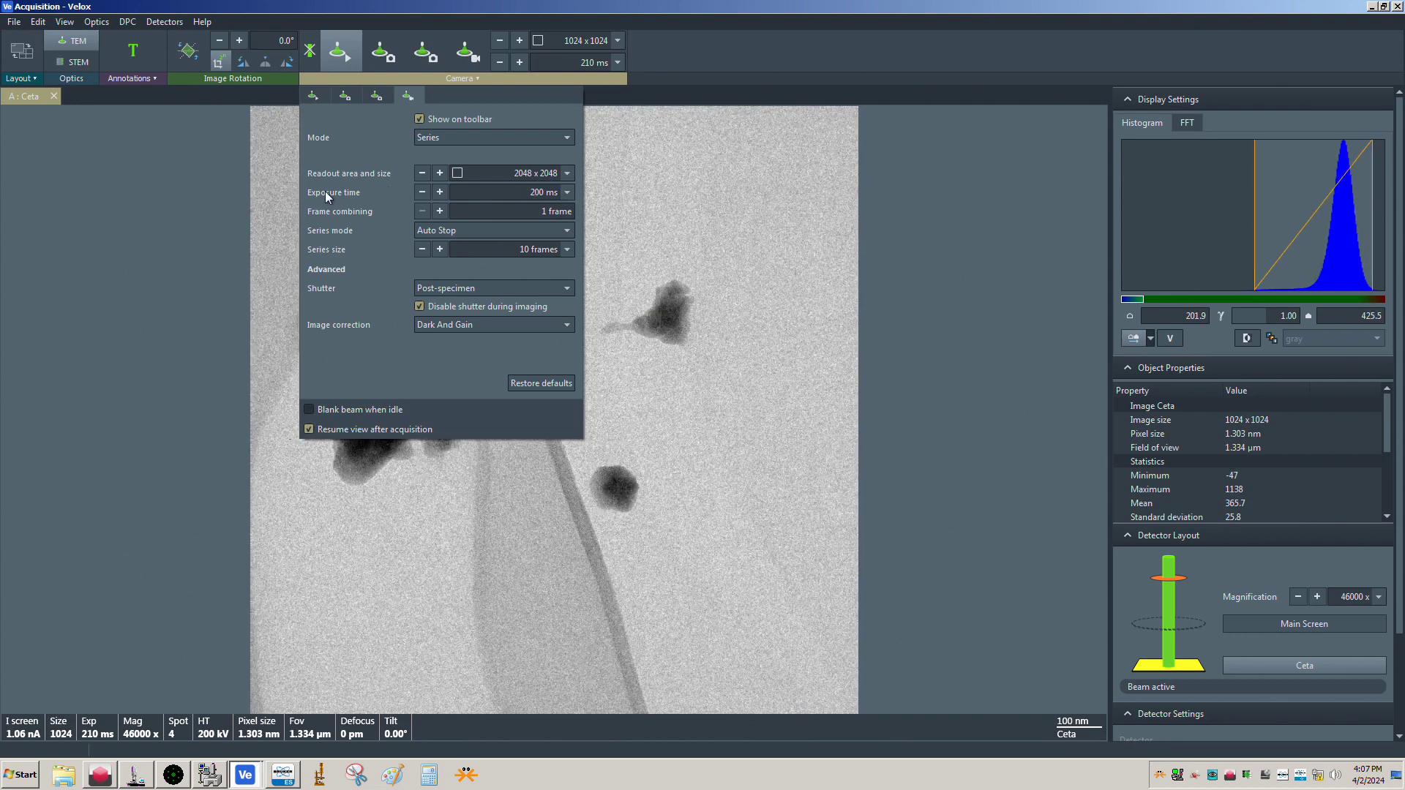
click(568, 192)
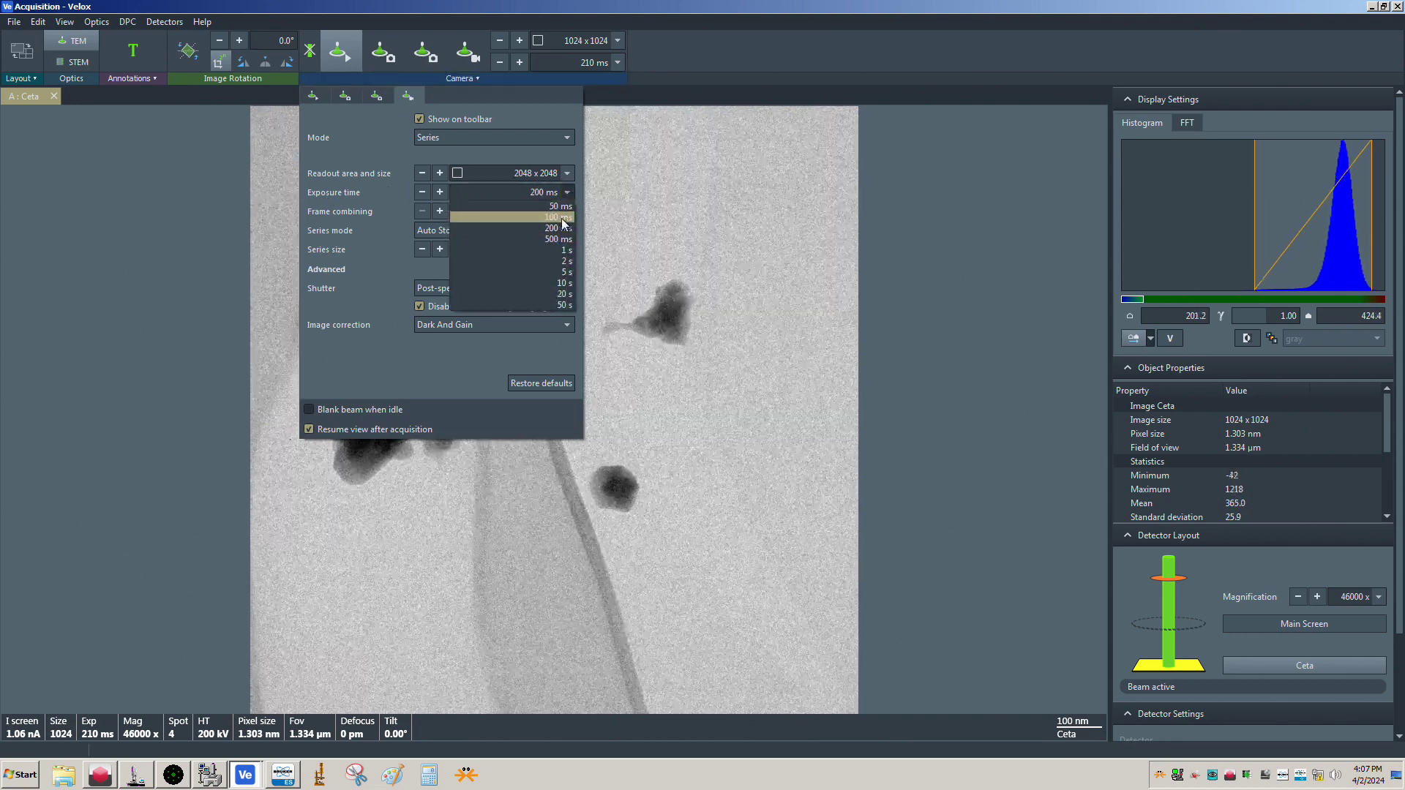
click(359, 197)
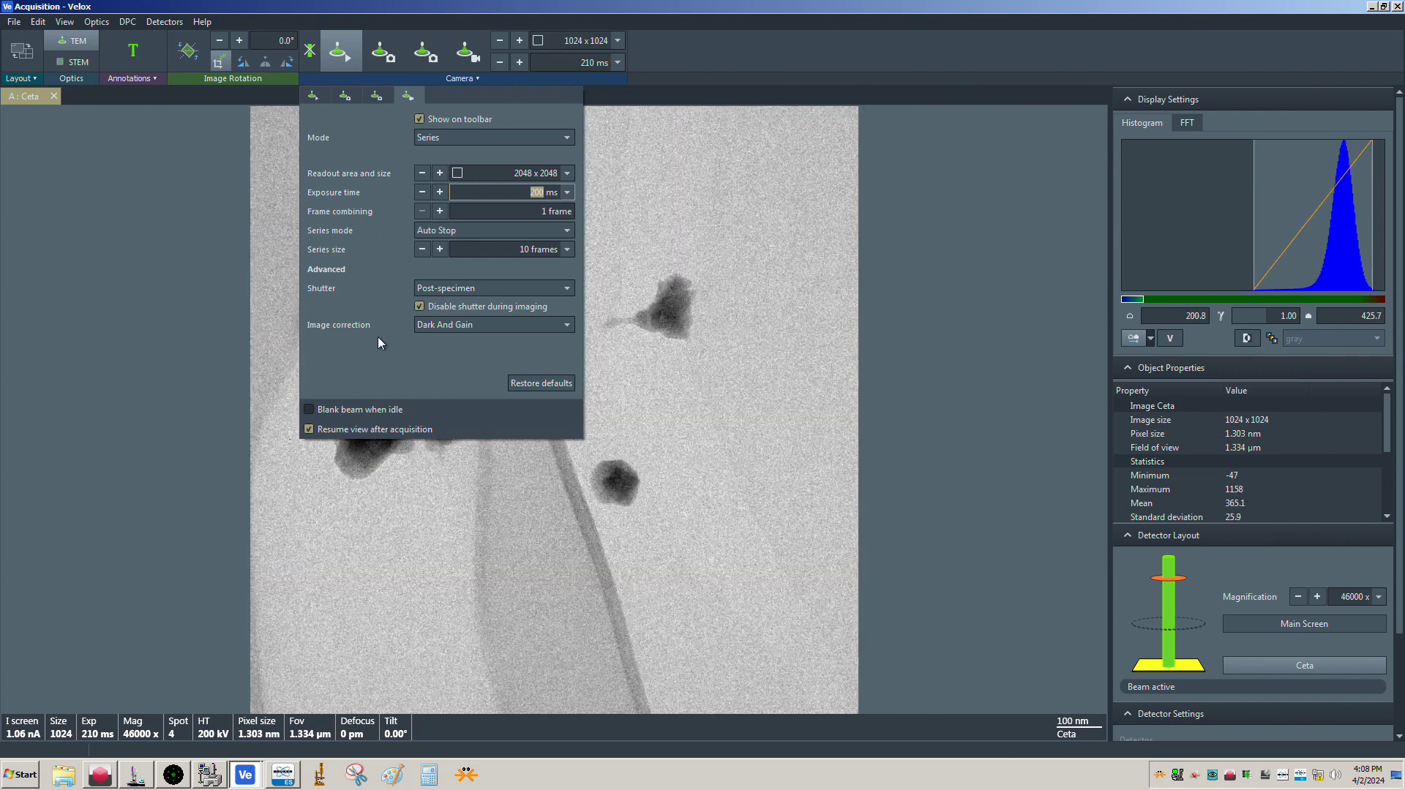
click(345, 94)
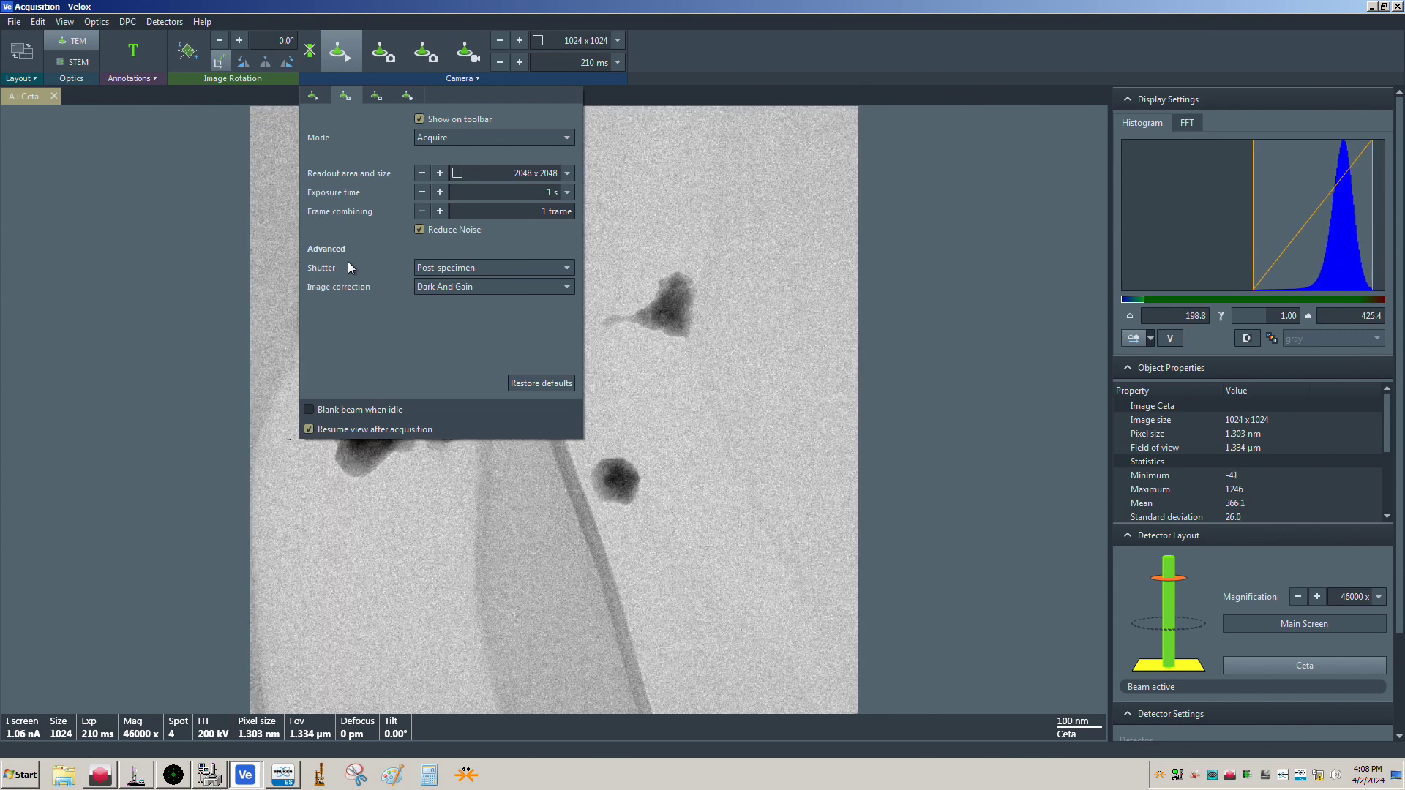
click(593, 239)
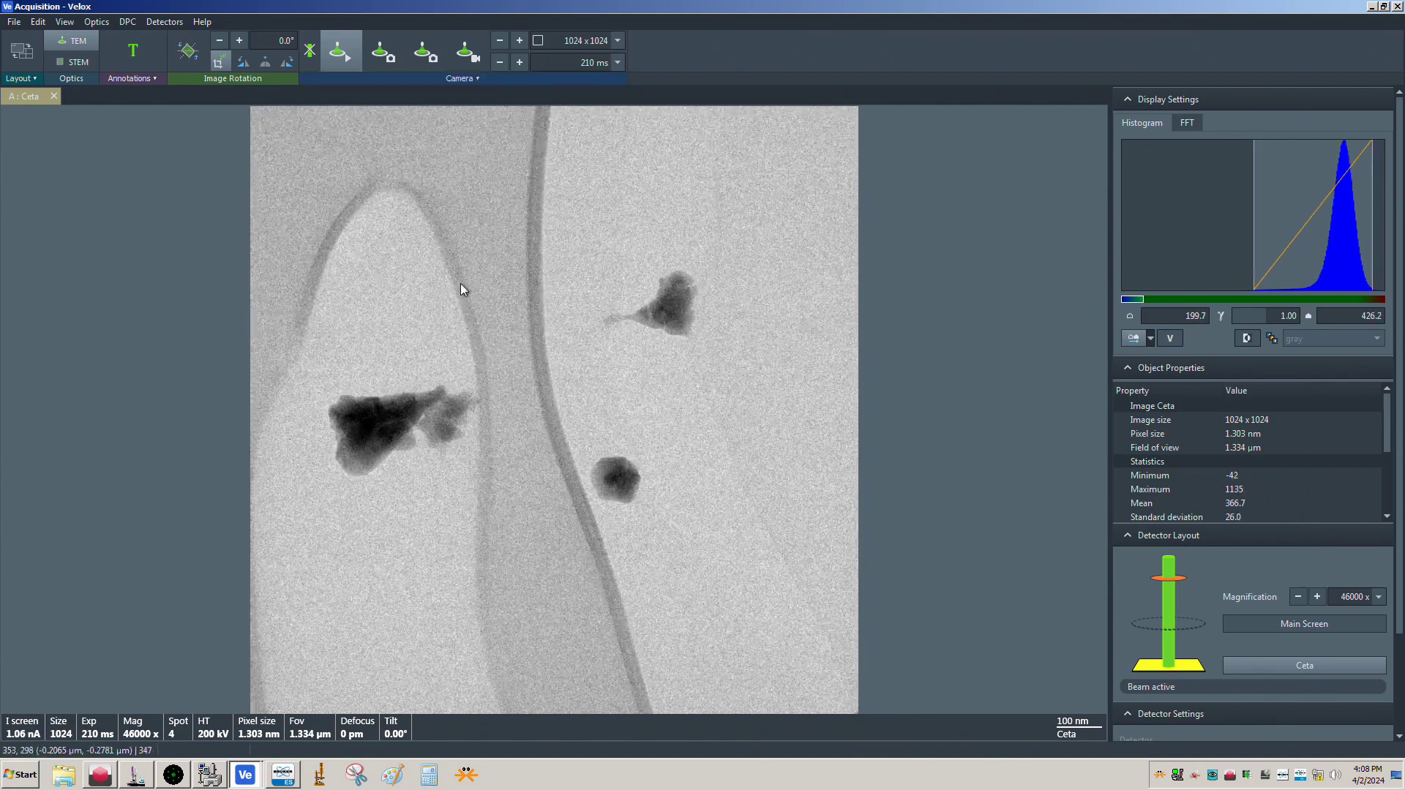
click(420, 78)
click(408, 95)
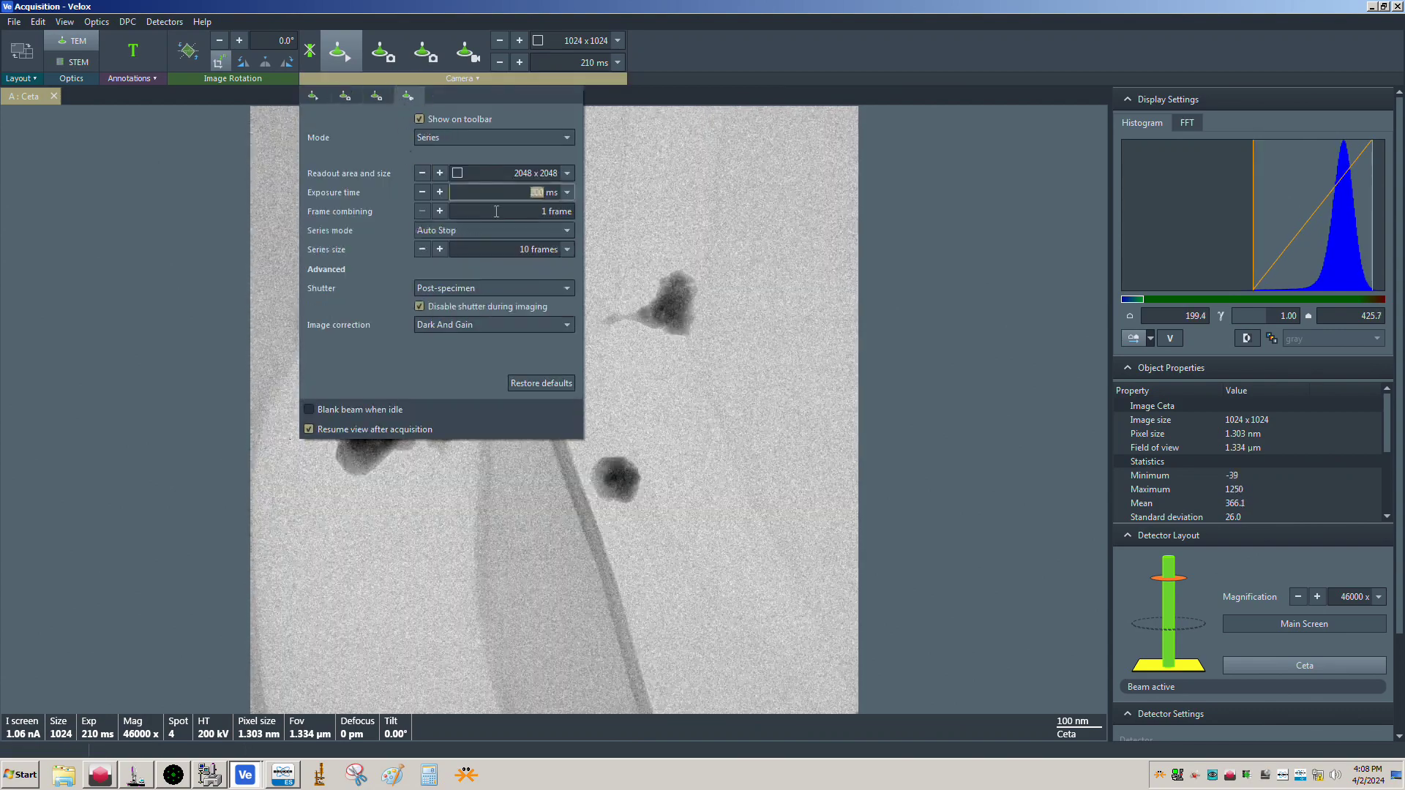
click(600, 108)
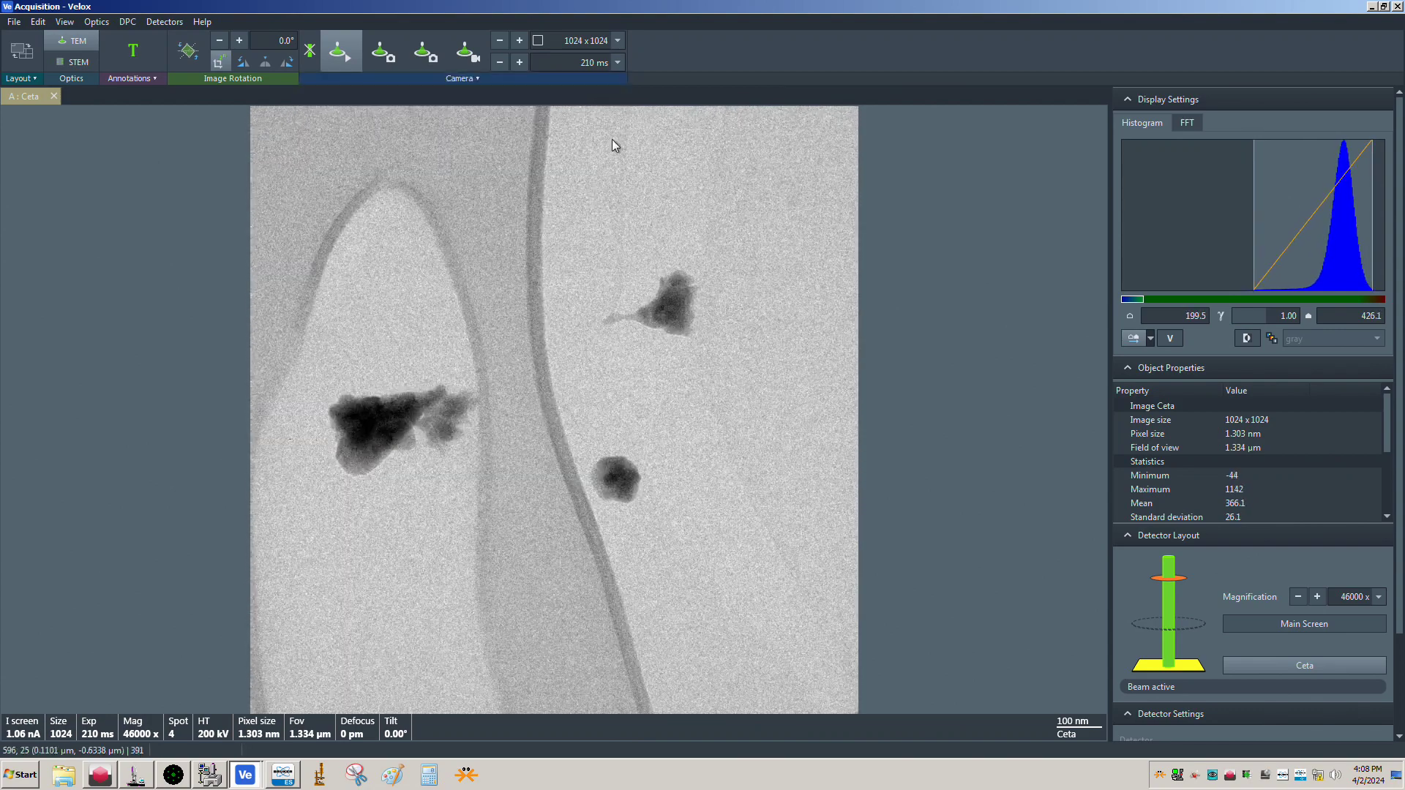
Acquire a ten-frame image series at 46000 x, open the recording and go from its last frame to the first
click(467, 55)
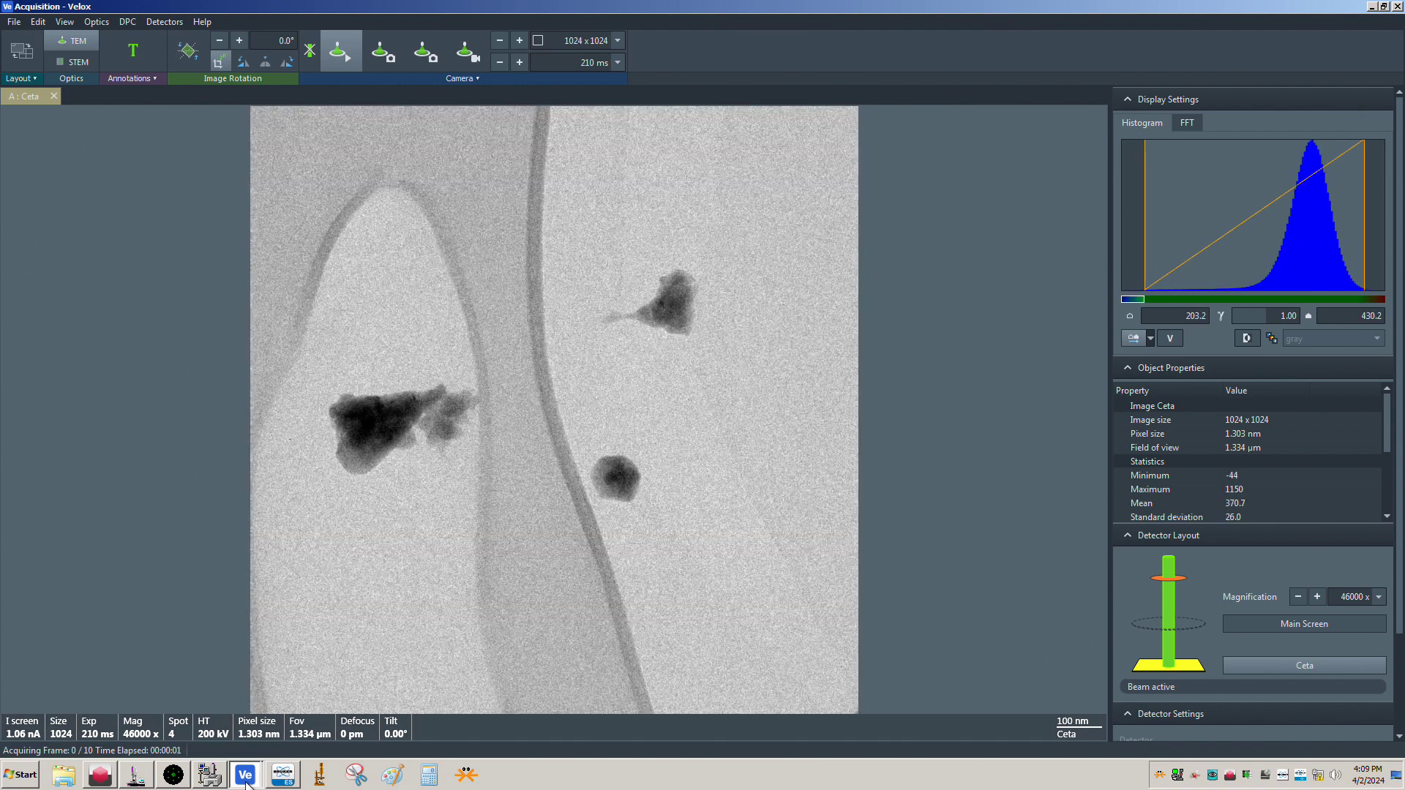
click(234, 723)
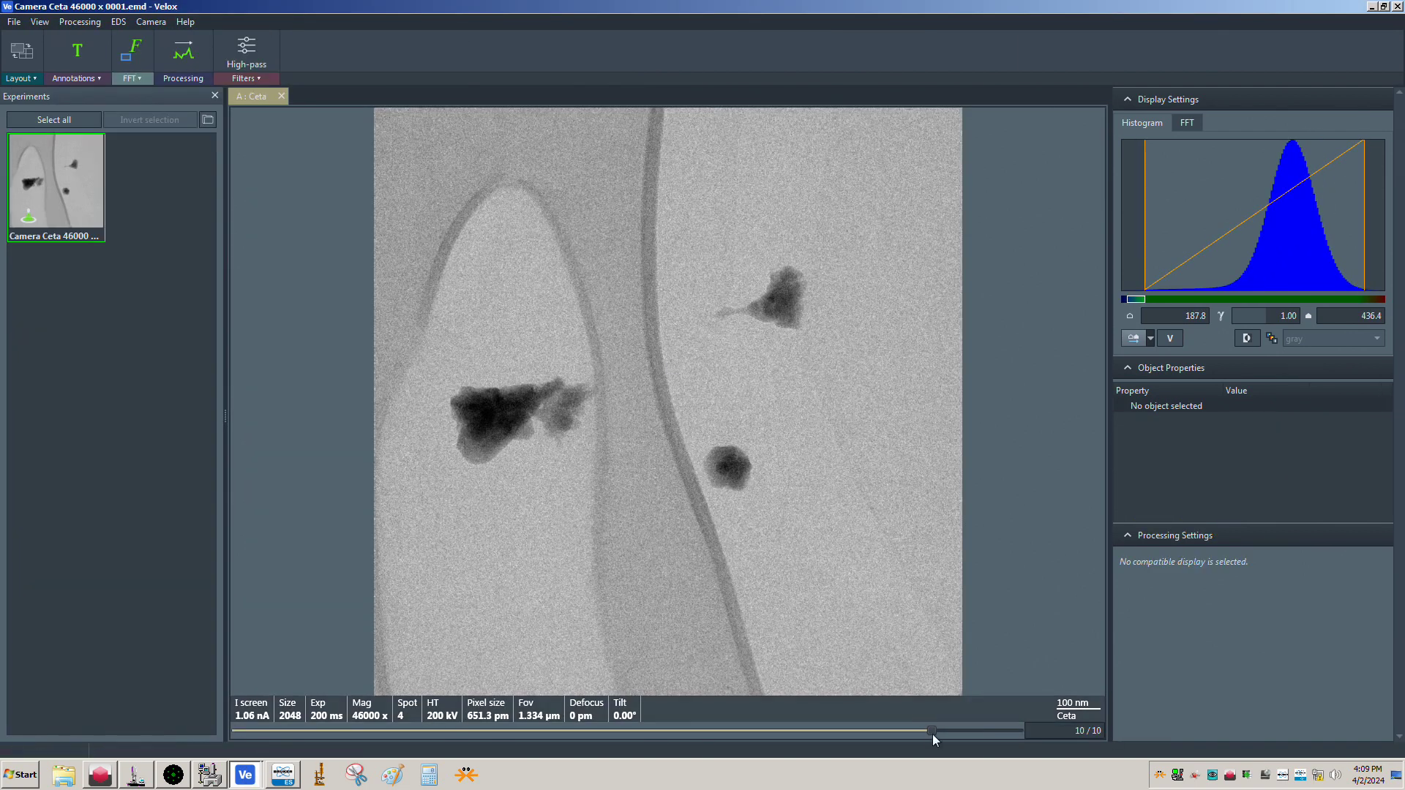
drag(930, 730, 238, 732)
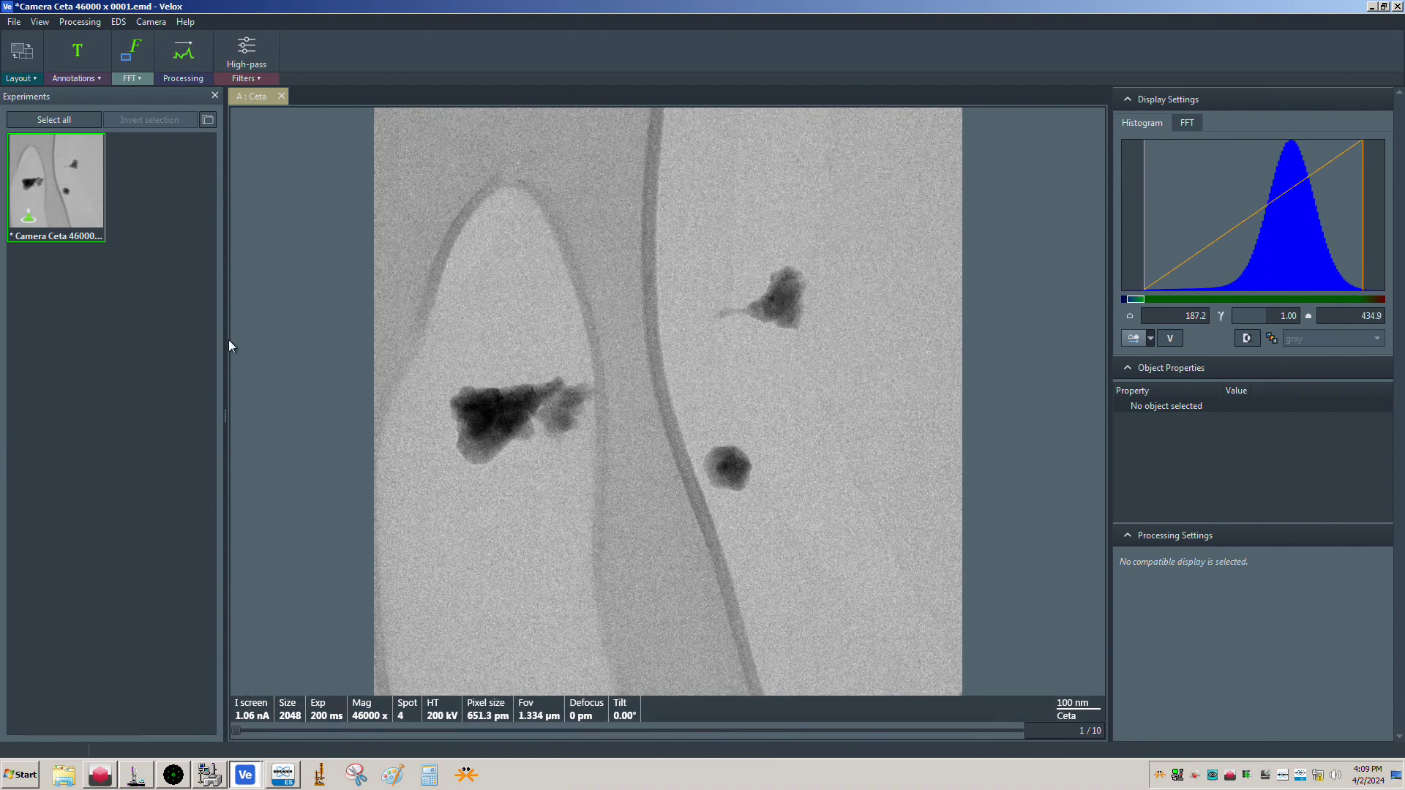
Process the 46000 x frame series with the standard DCFI drift correction
click(86, 22)
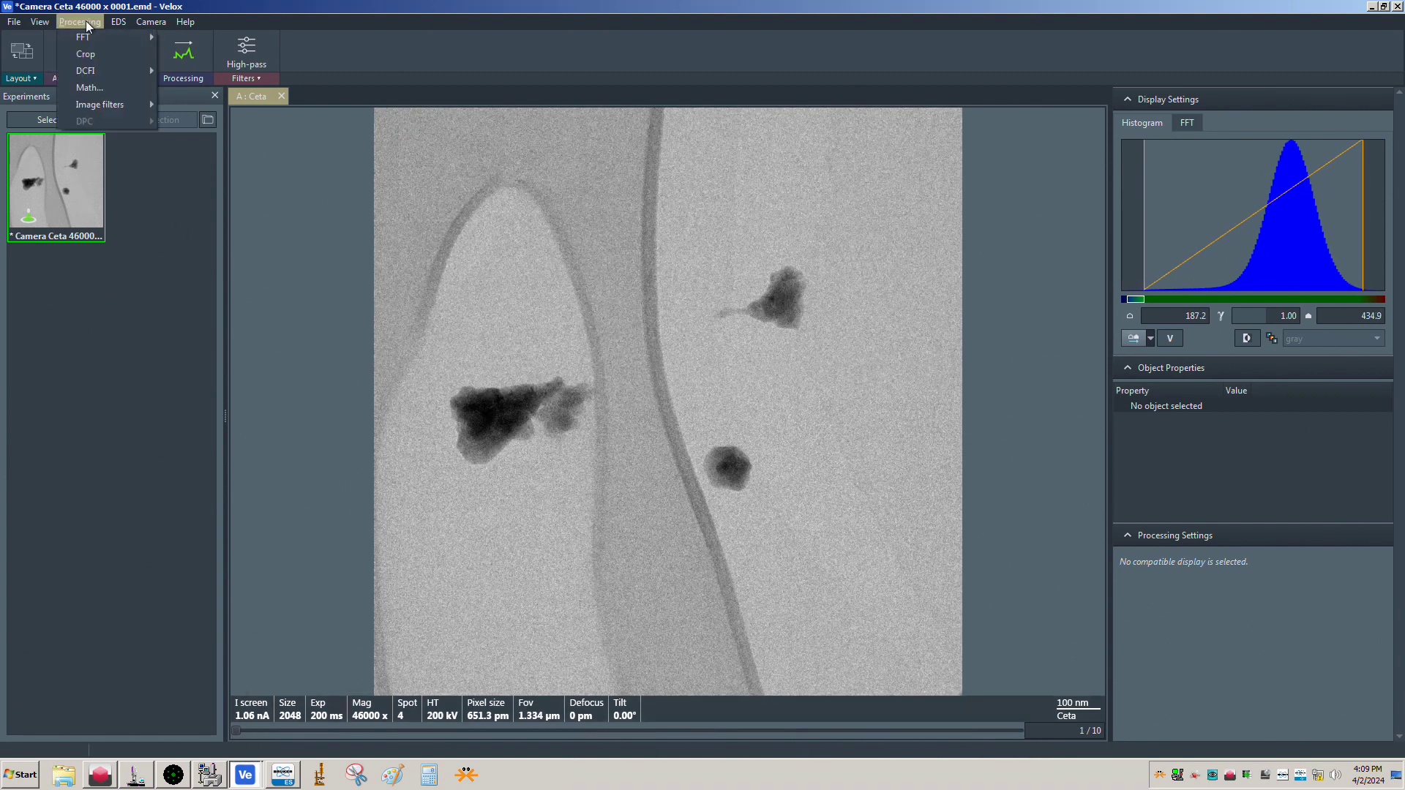
mouse_move(95, 71)
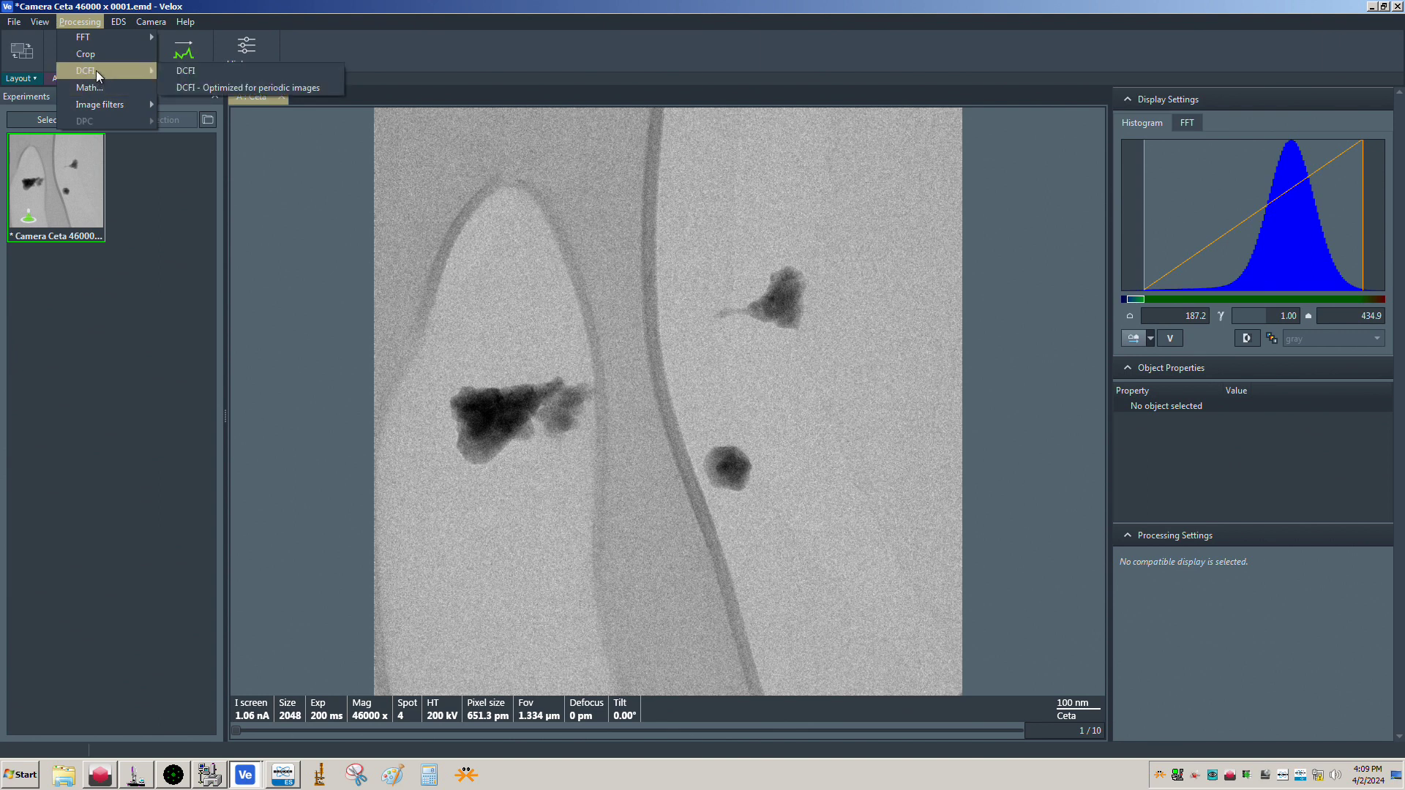
click(244, 72)
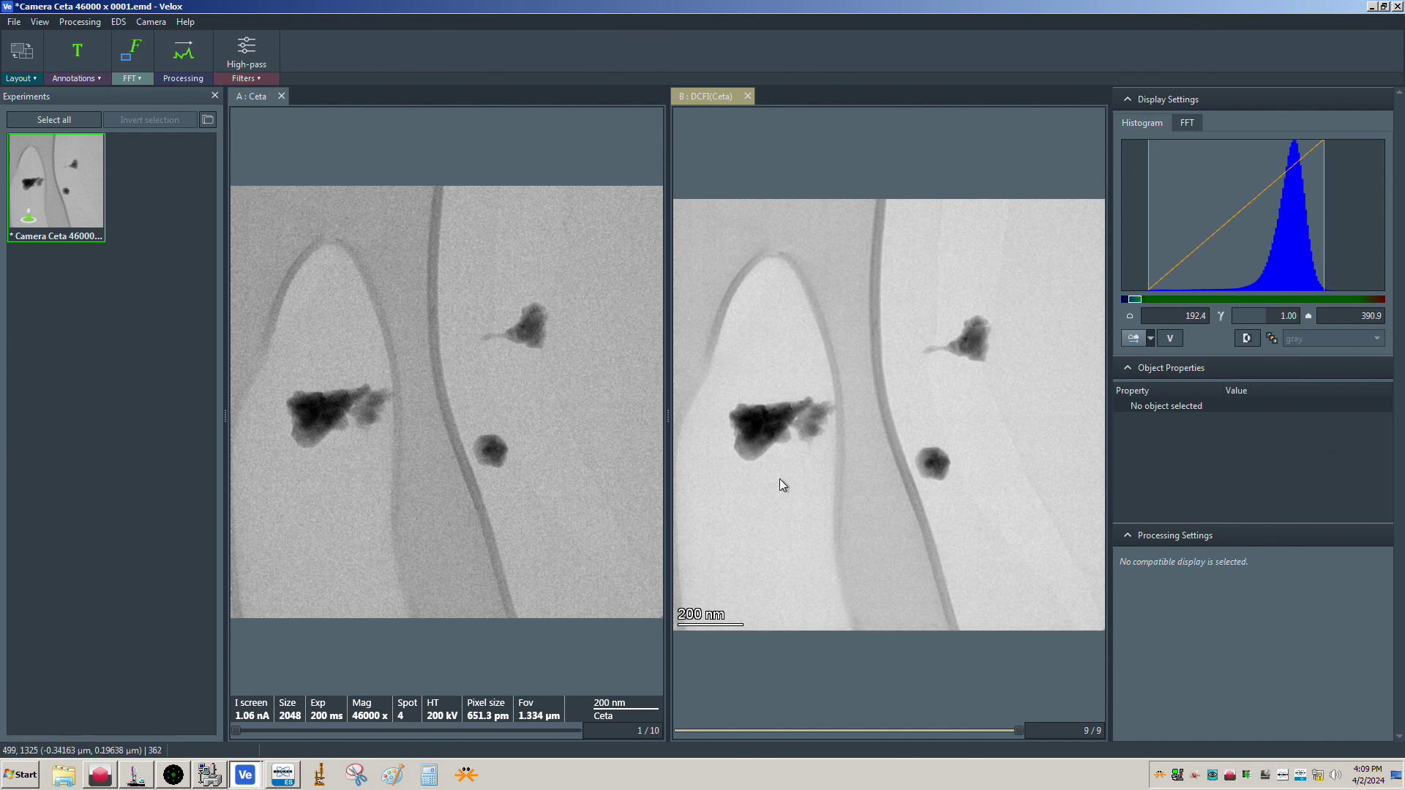
Enlarge the DCFI image's display area and turn on its data bar
drag(669, 418, 474, 418)
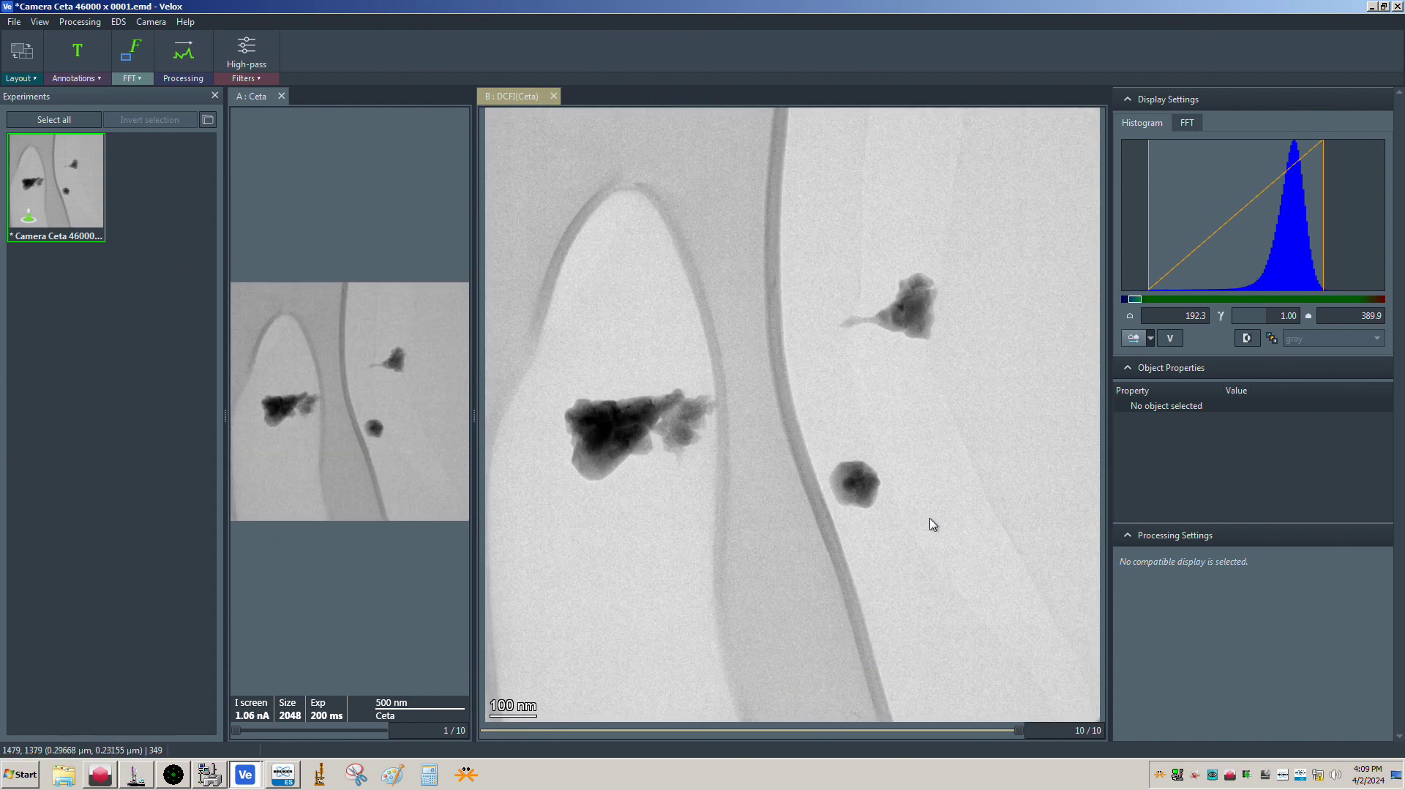
right_click(767, 358)
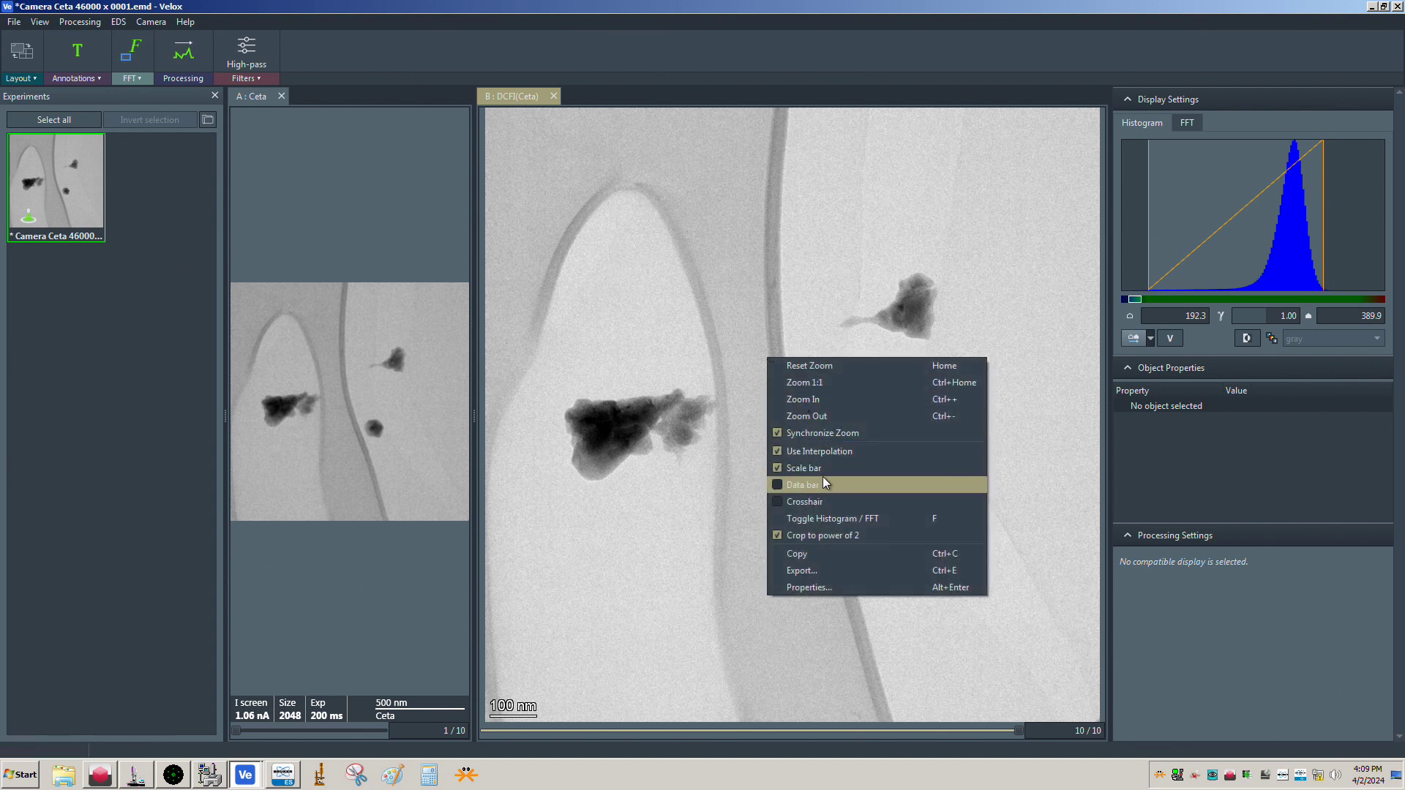
click(824, 485)
click(830, 331)
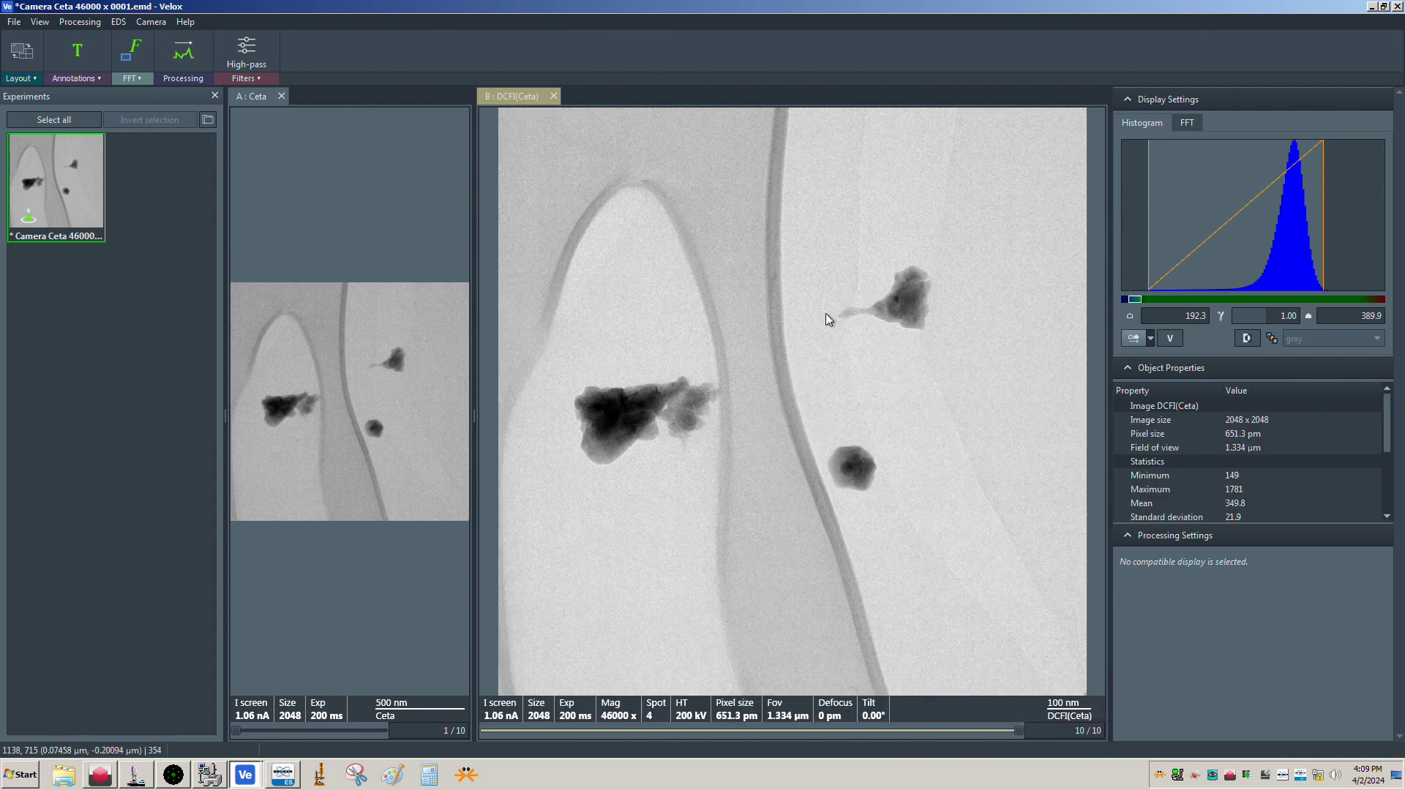
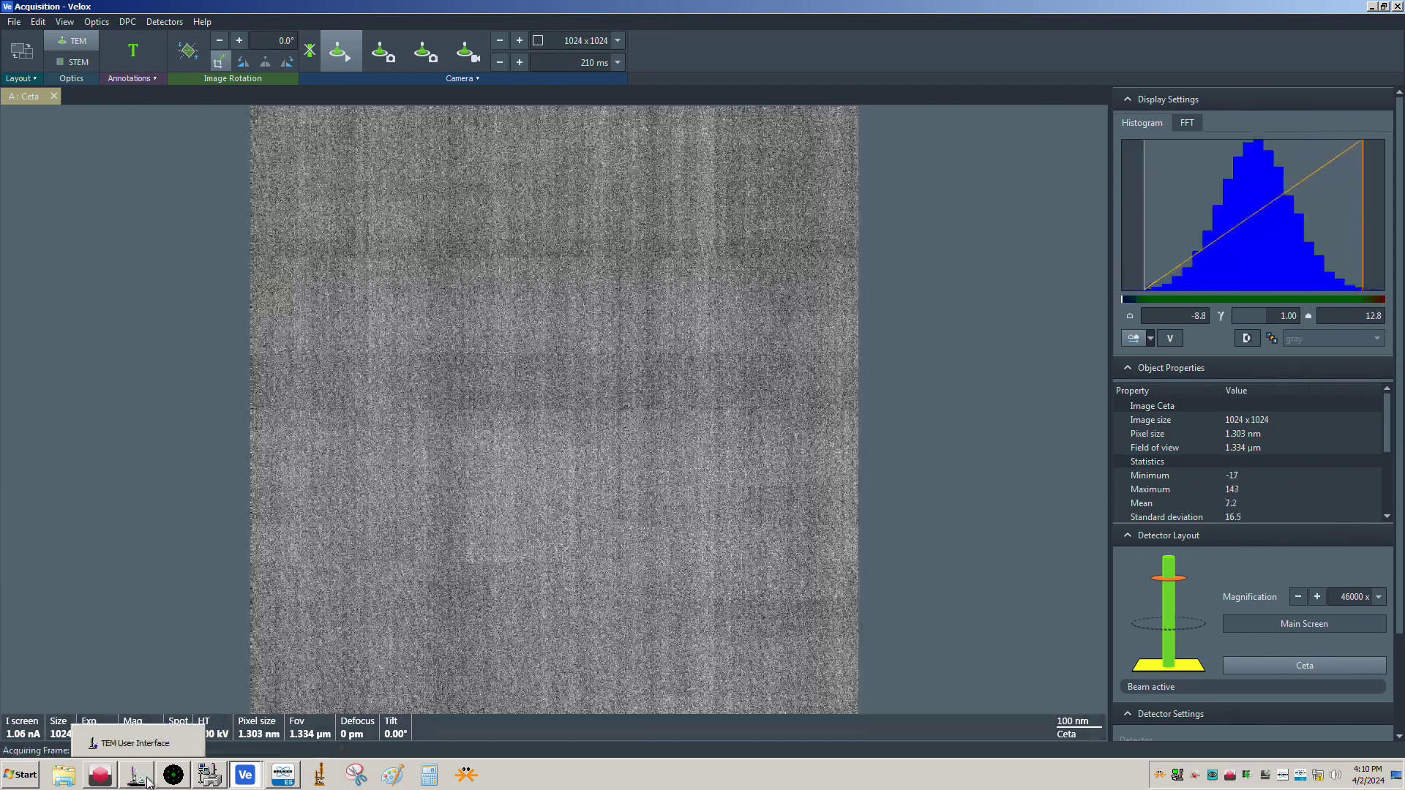
Switch to the TEM User Interface's camera view, return to Velox and display the live FFT of the particle at 500 kx
click(173, 775)
click(174, 775)
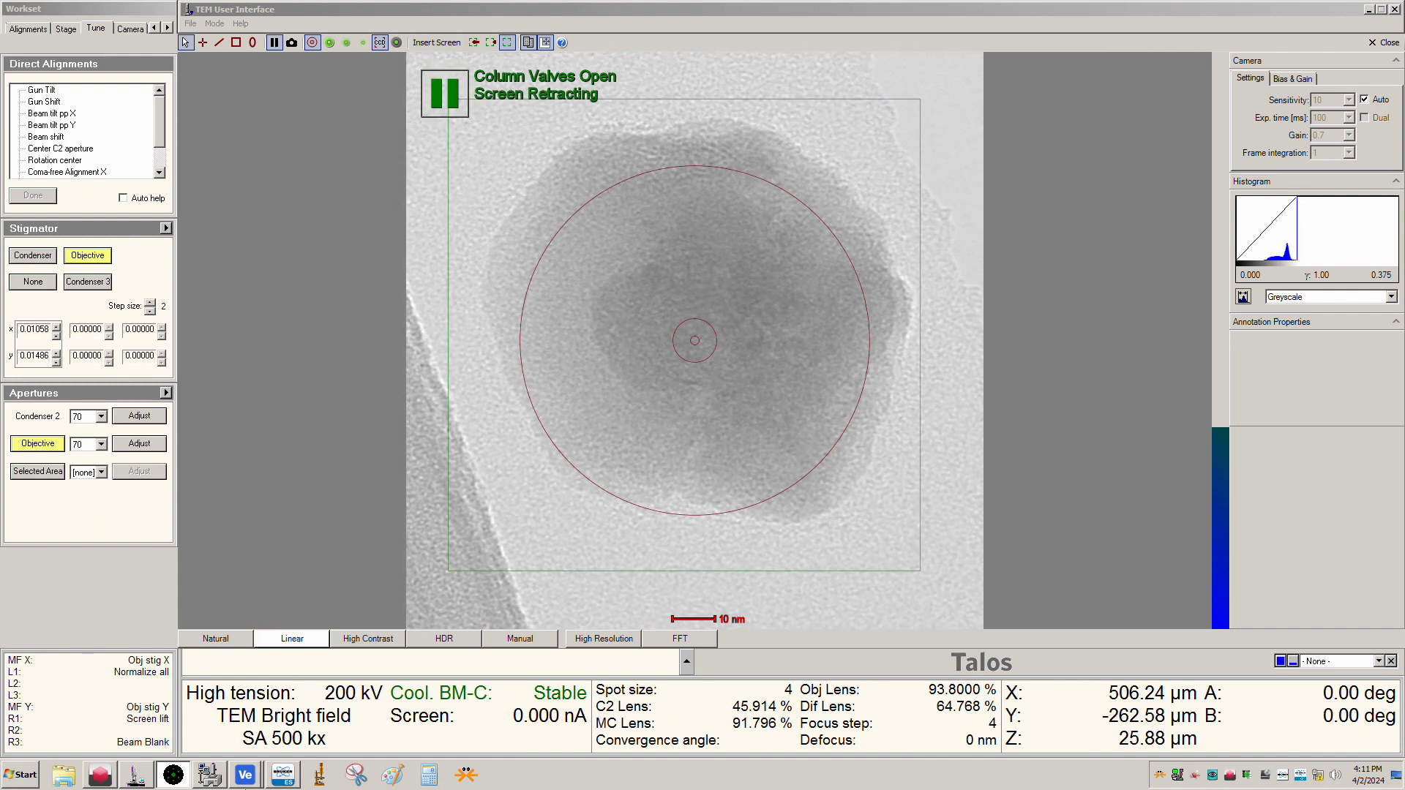
click(242, 774)
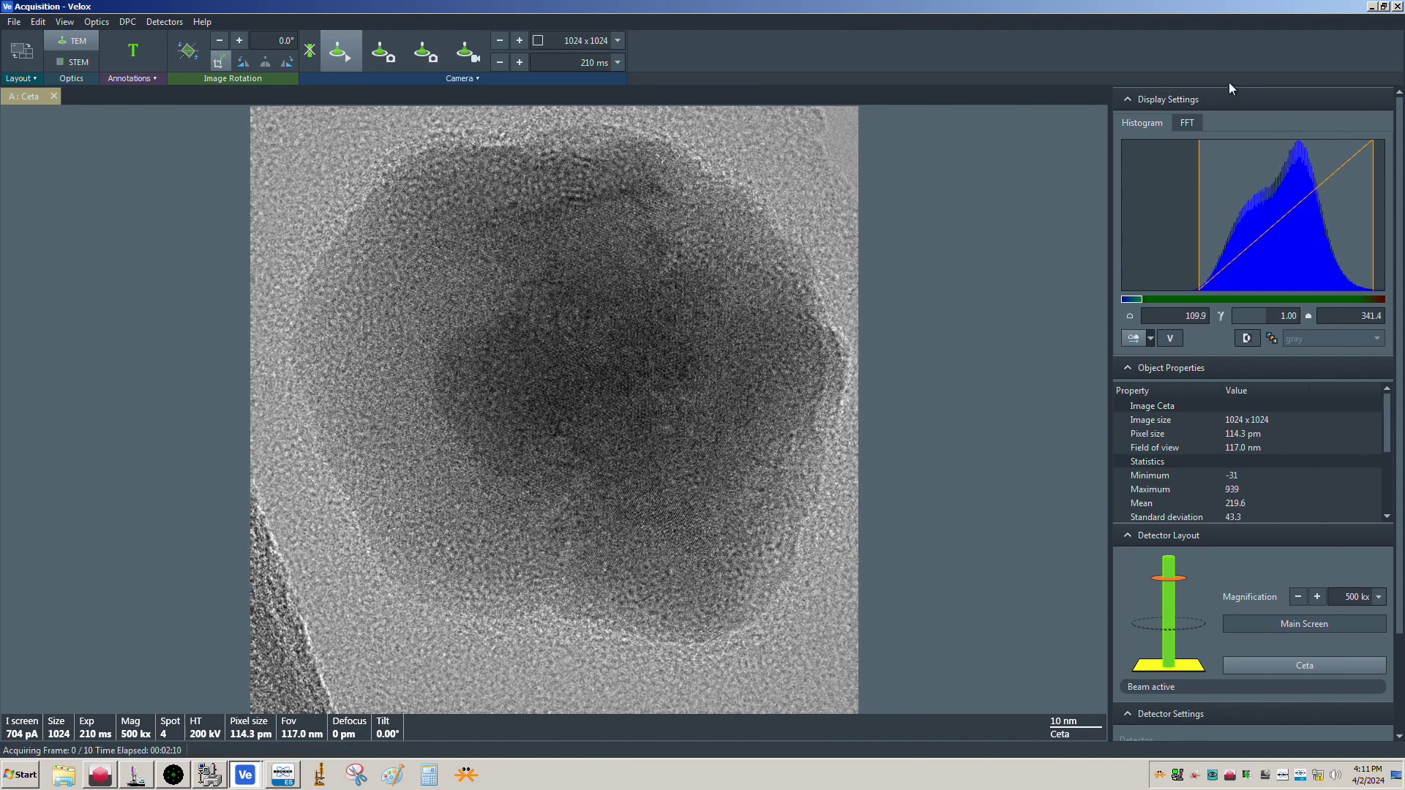
click(1184, 123)
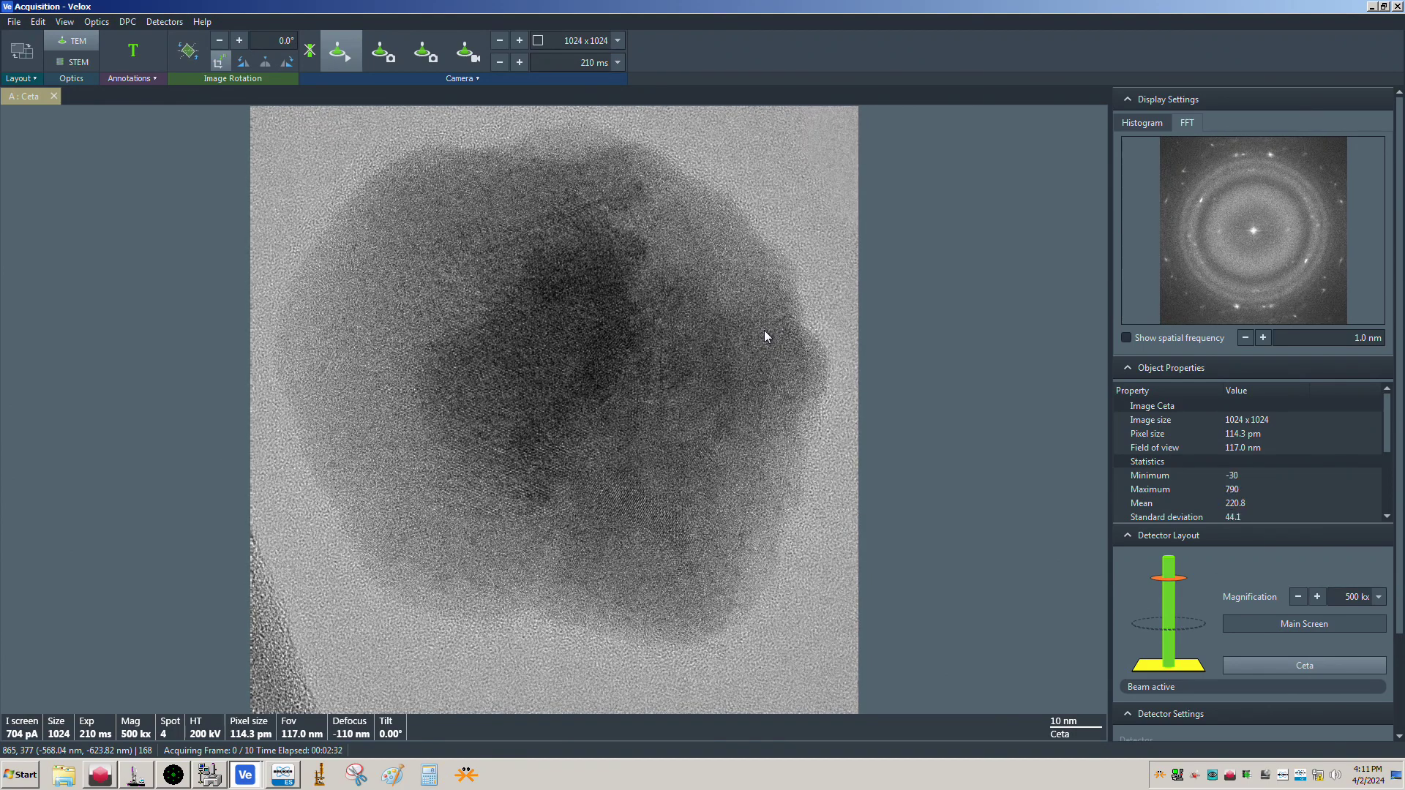
Check the microscope readouts in the TEM User Interface, return to Velox and acquire a ten-frame series at 500 kx
key(alt+Tab)
key(alt+Tab)
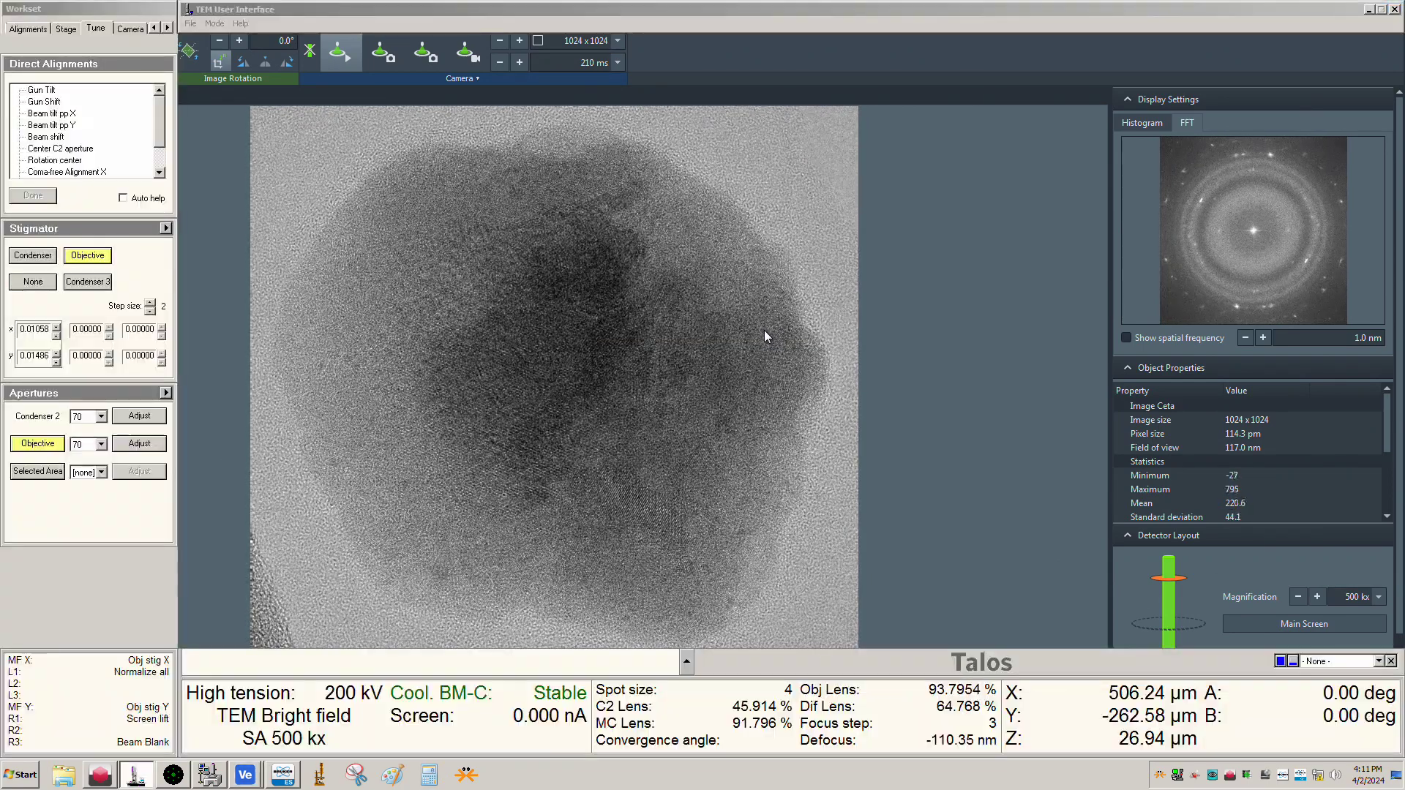
key(alt+Tab)
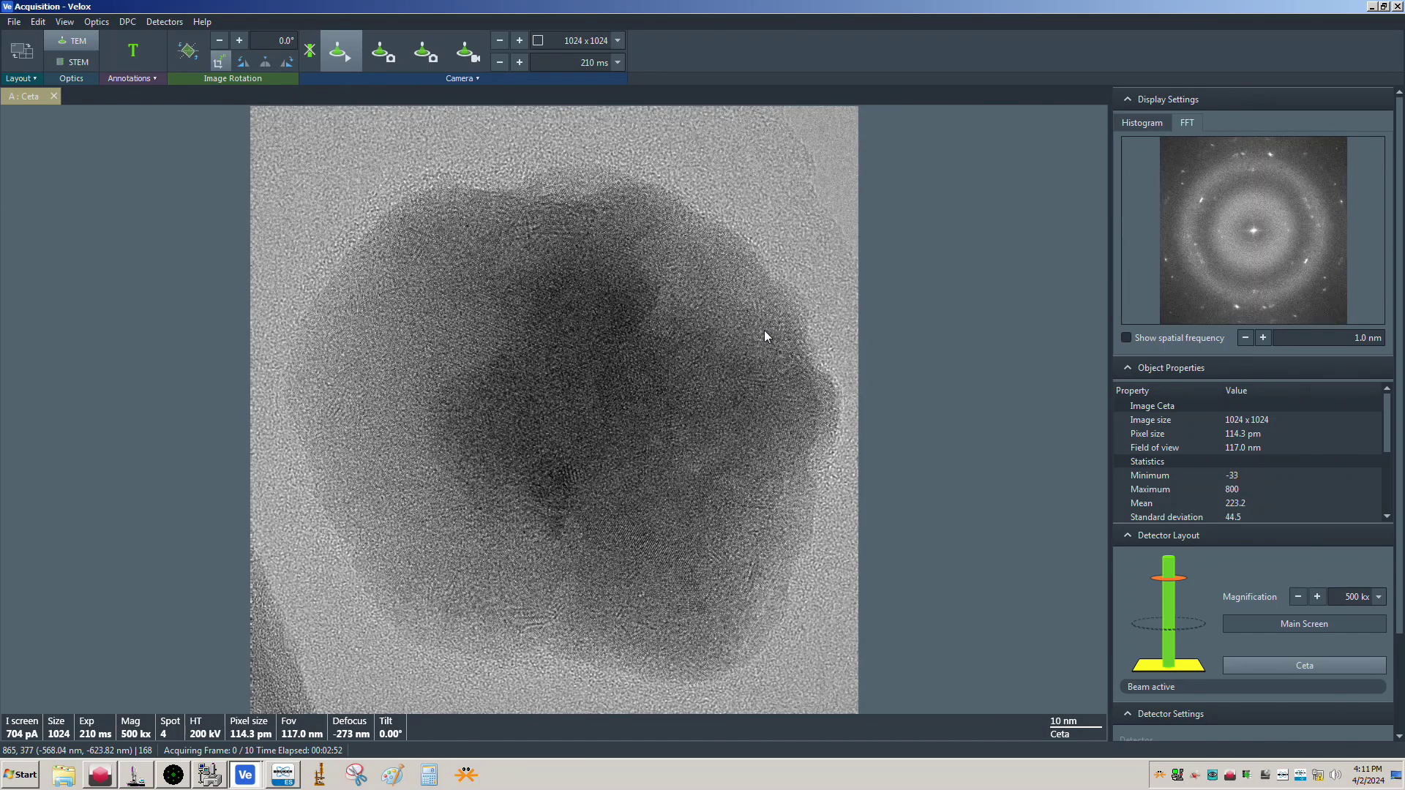
click(468, 51)
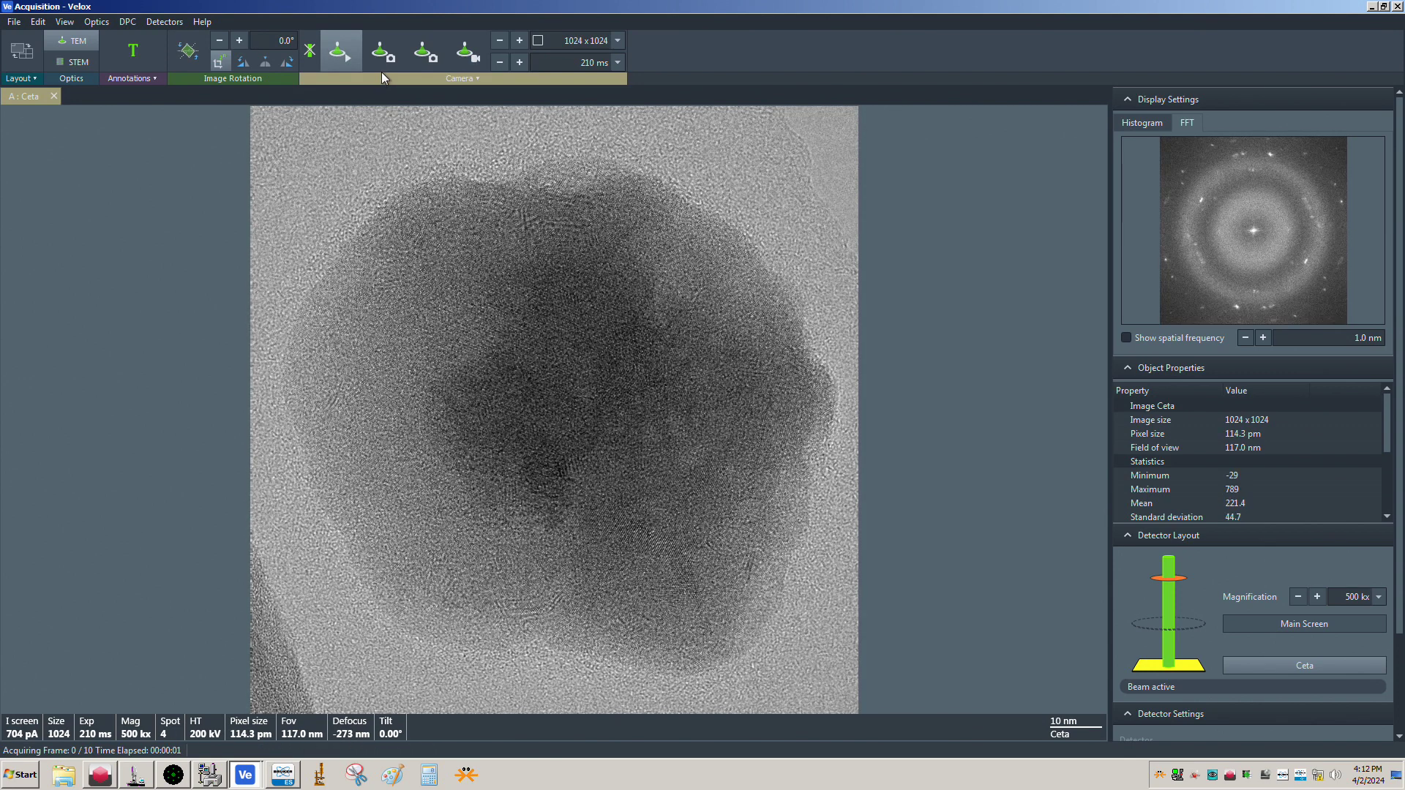
Set the Acquire preset's exposure time to 2 s and acquire a single 2048 x 2048 image of the particle
click(382, 78)
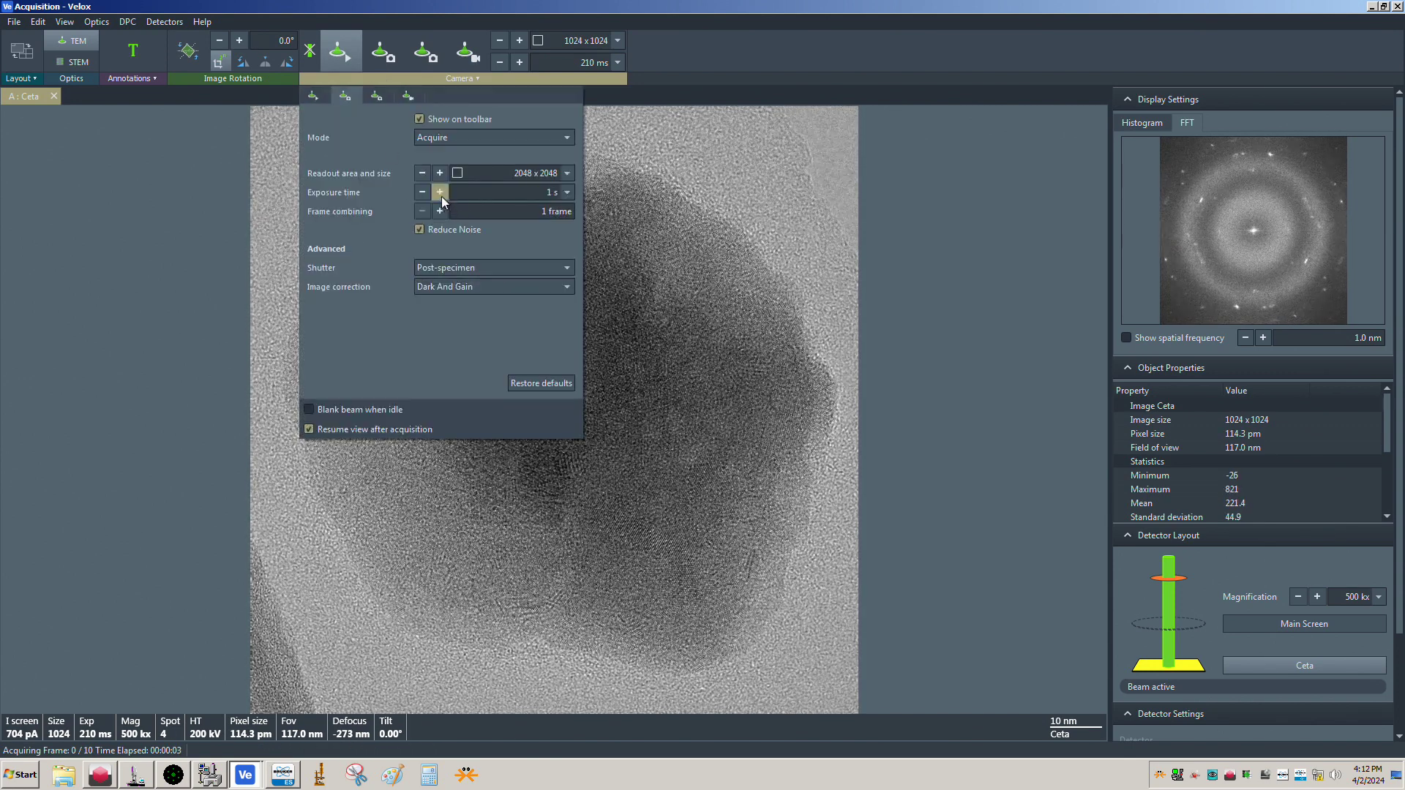
click(708, 213)
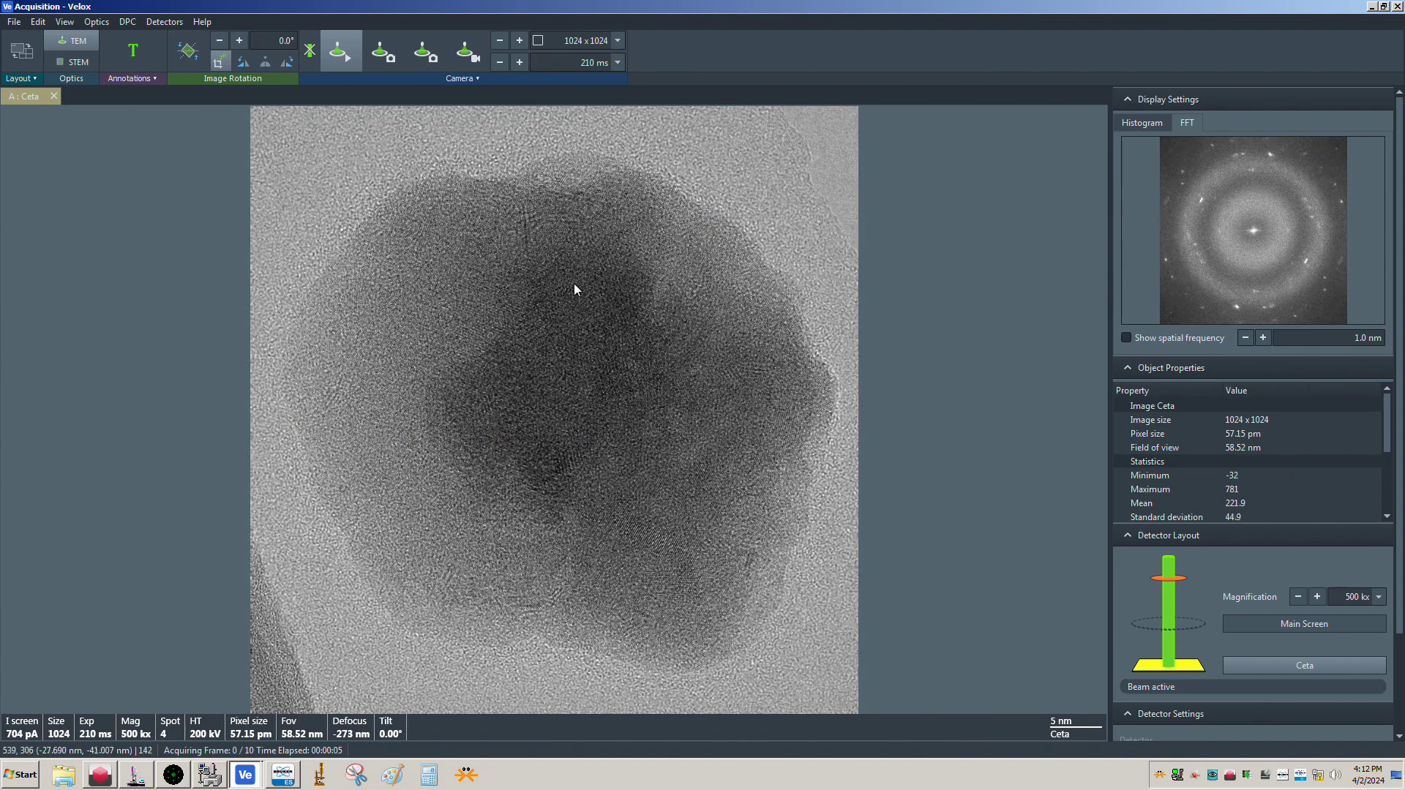
click(382, 51)
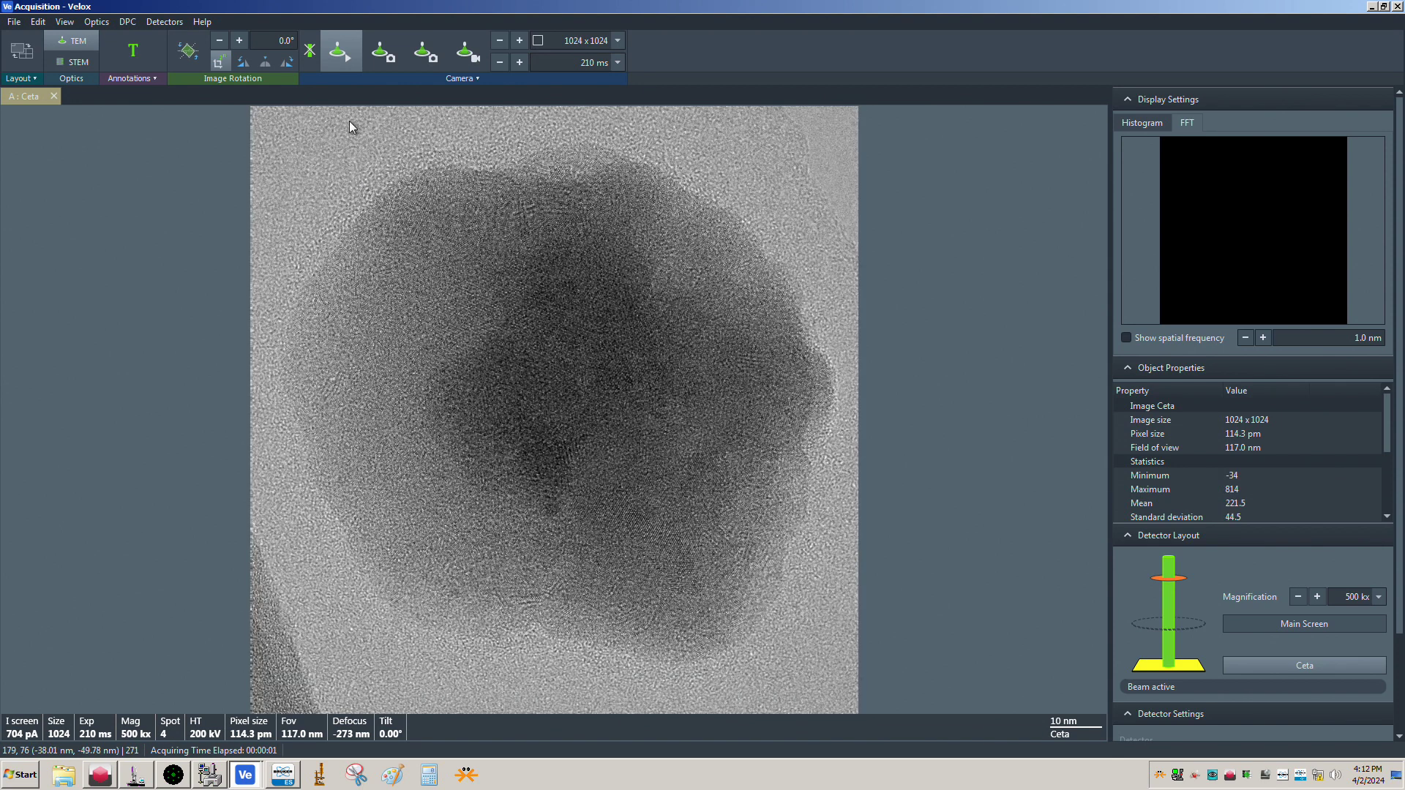
Blank the beam and open the single 500 kx image with its FFT displayed
click(310, 50)
click(245, 774)
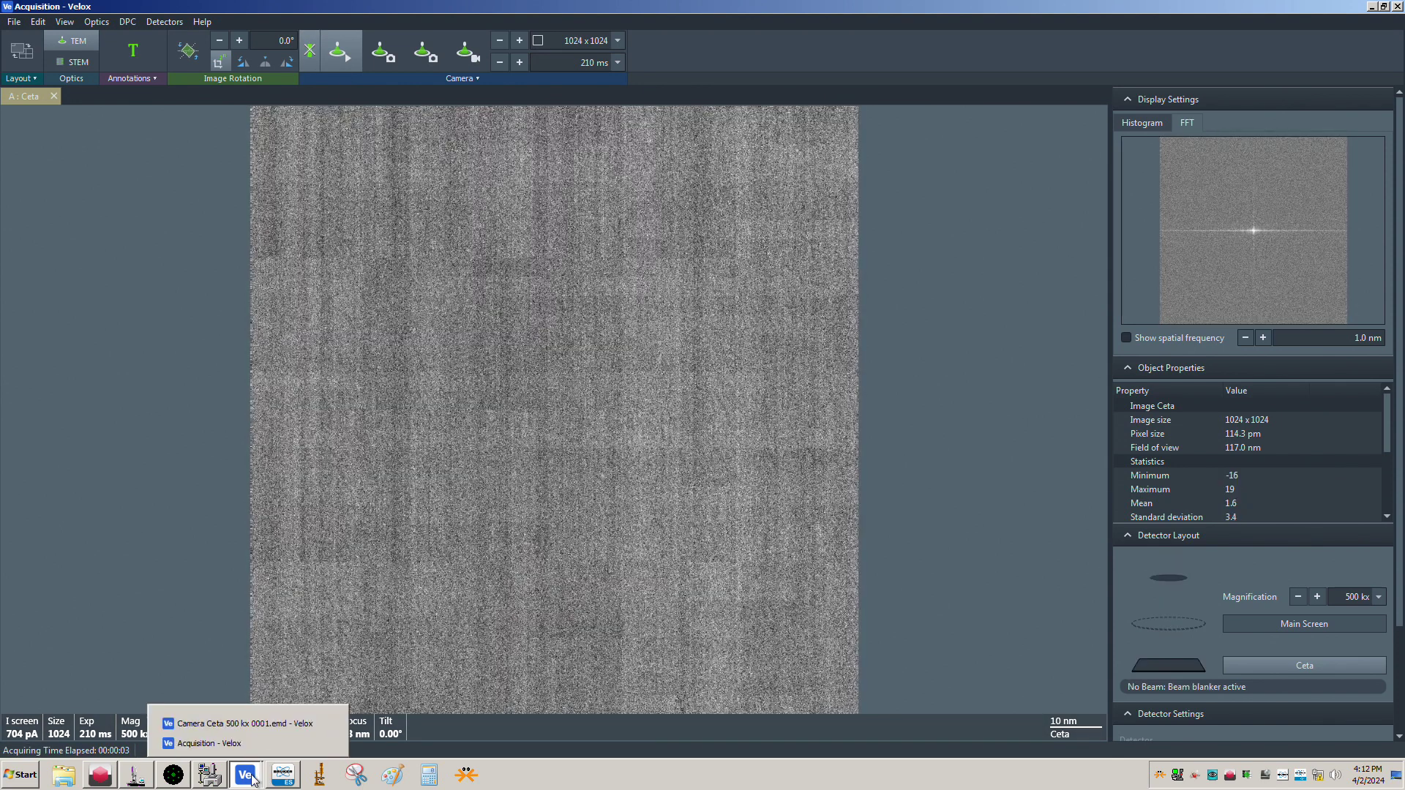
click(219, 717)
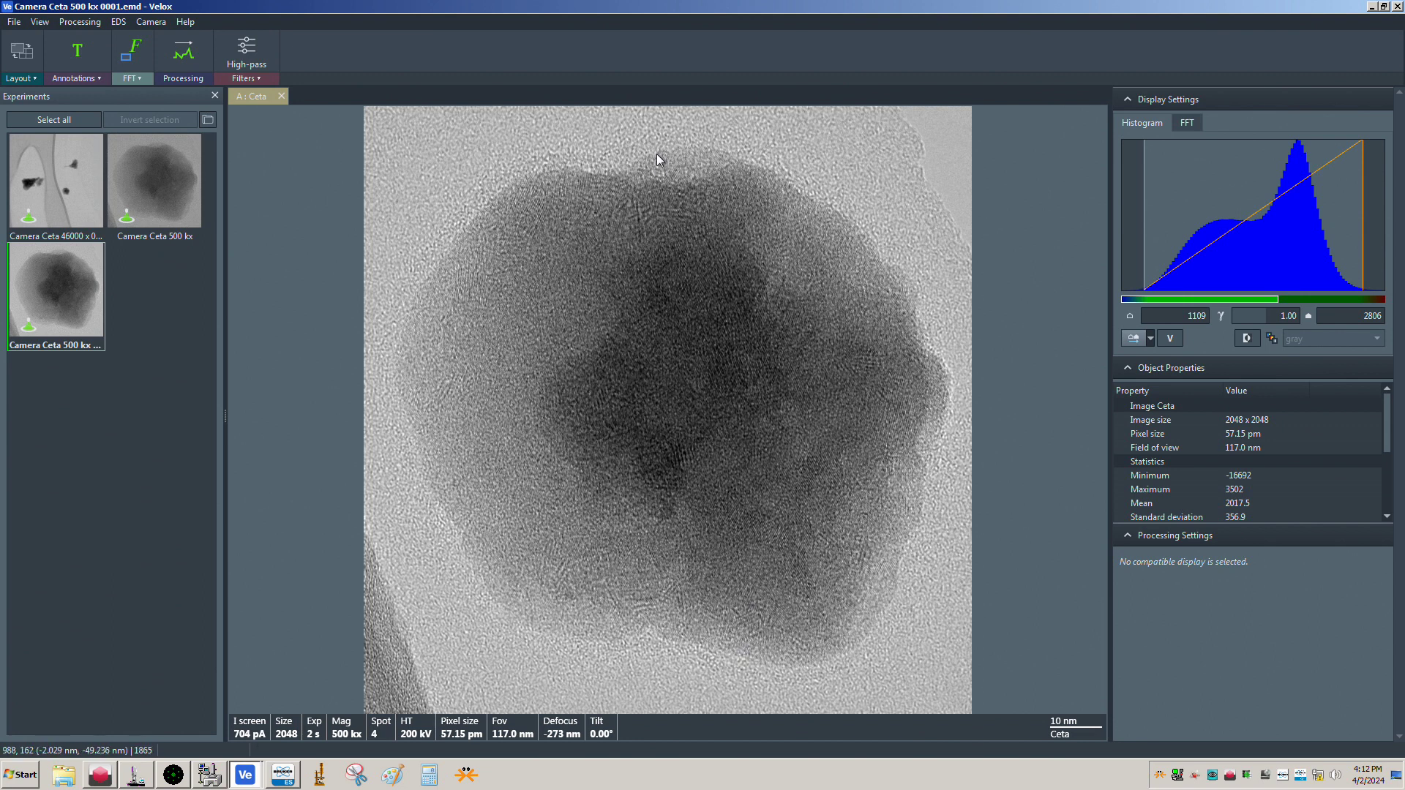
click(1192, 122)
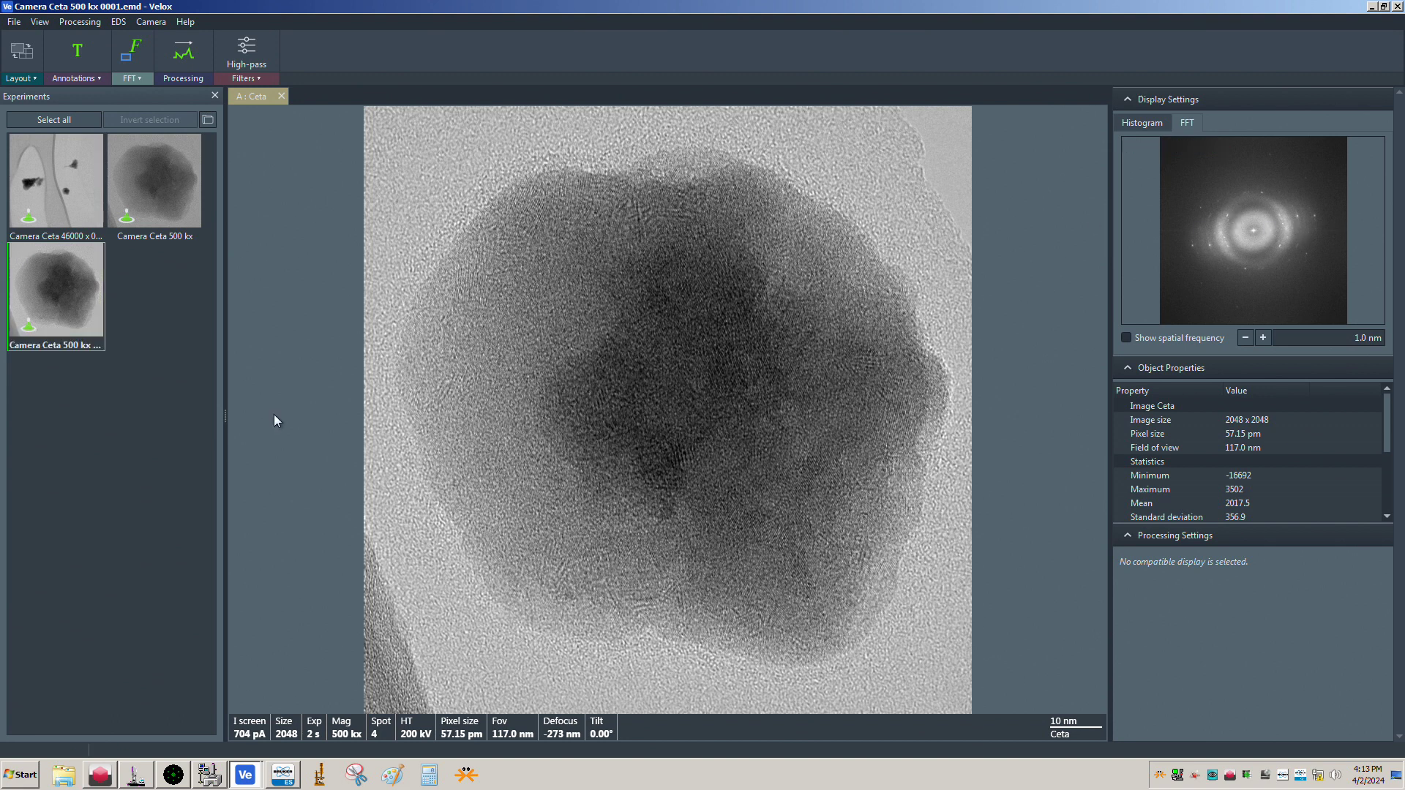
Open the 500 kx frame series from the experiments and go back from its last frame to the first
click(171, 182)
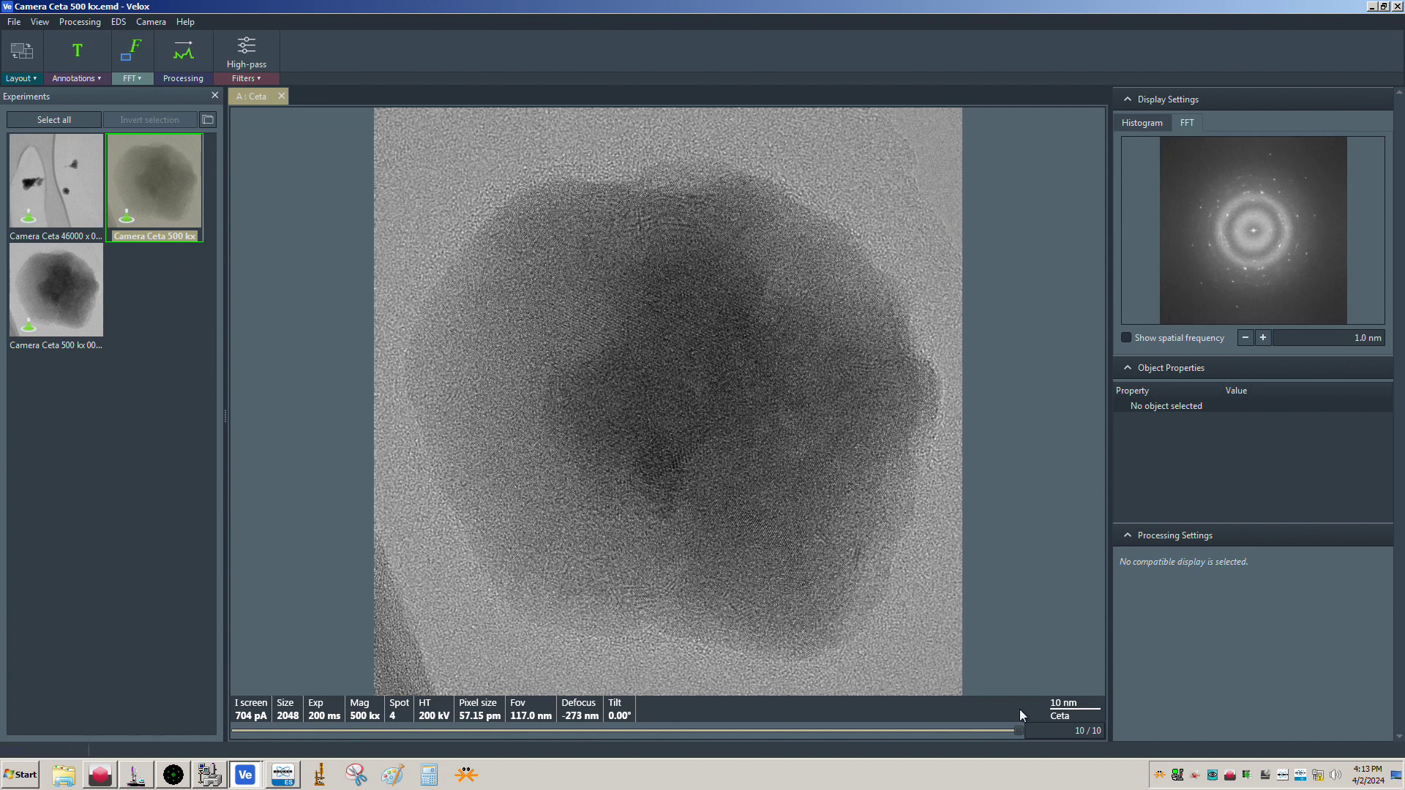
drag(1017, 731, 235, 718)
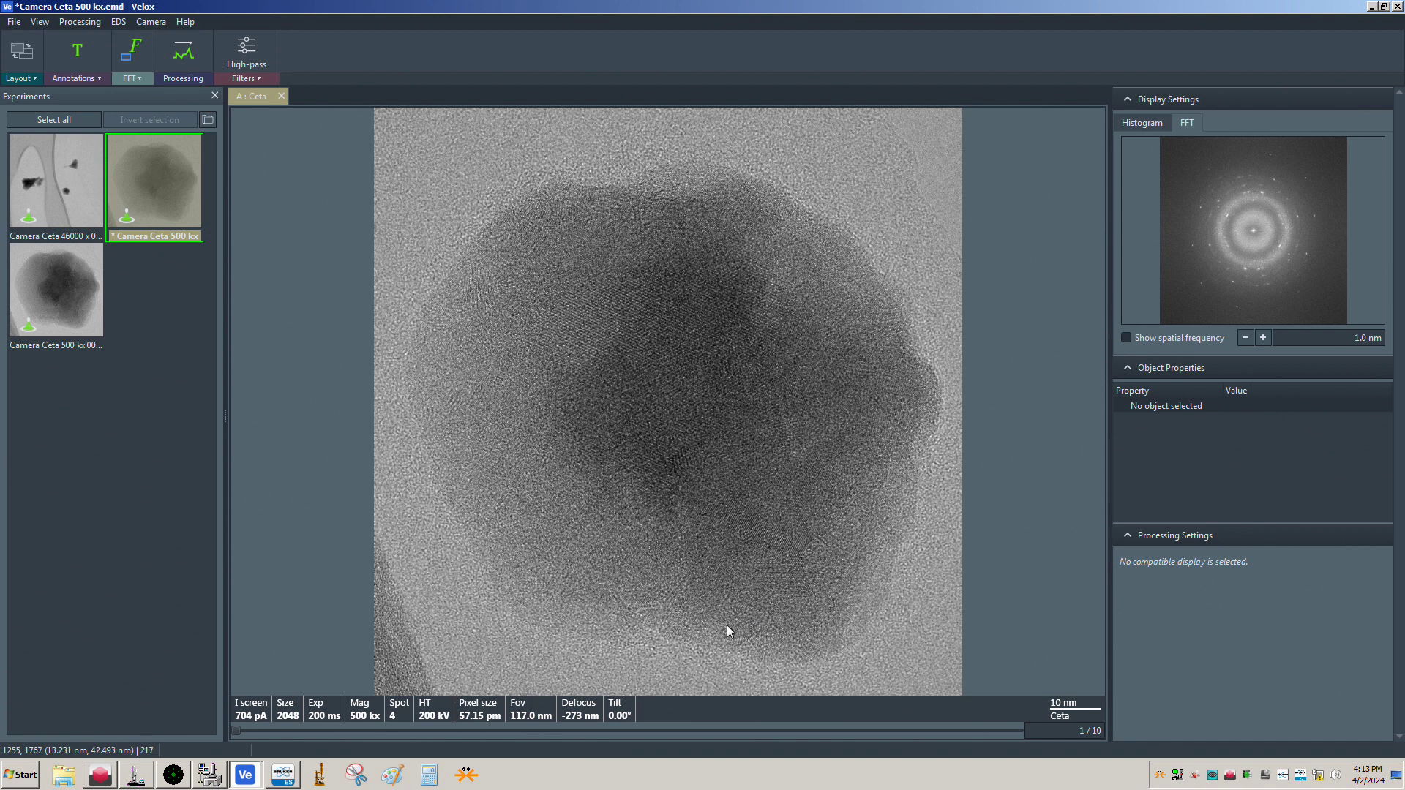
mouse_move(239, 731)
mouse_down()
mouse_move(990, 744)
mouse_move(245, 735)
mouse_up()
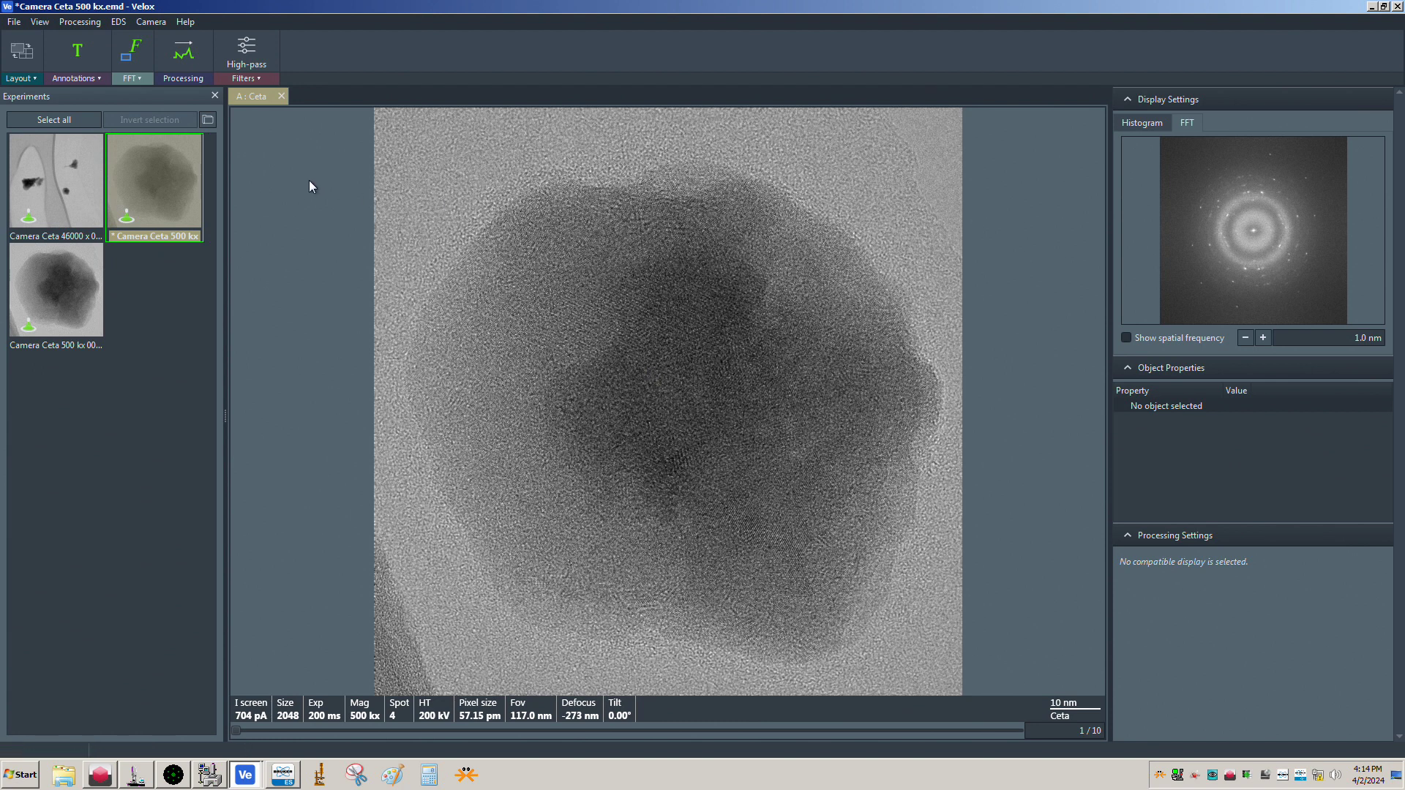
Process the 500 kx series with DCFI optimized for periodic images and show the data bar in the enlarged result view
click(79, 22)
mouse_move(86, 73)
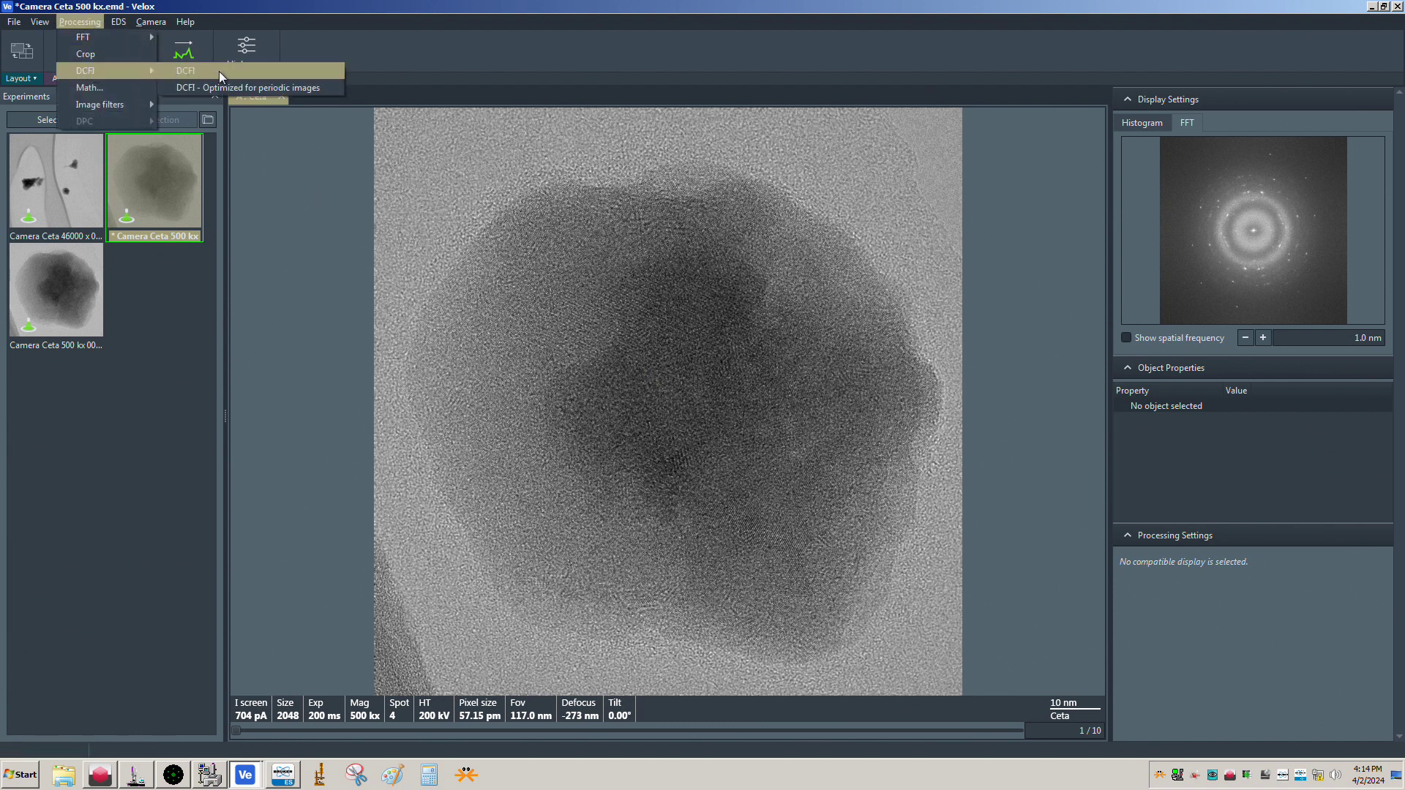
click(260, 89)
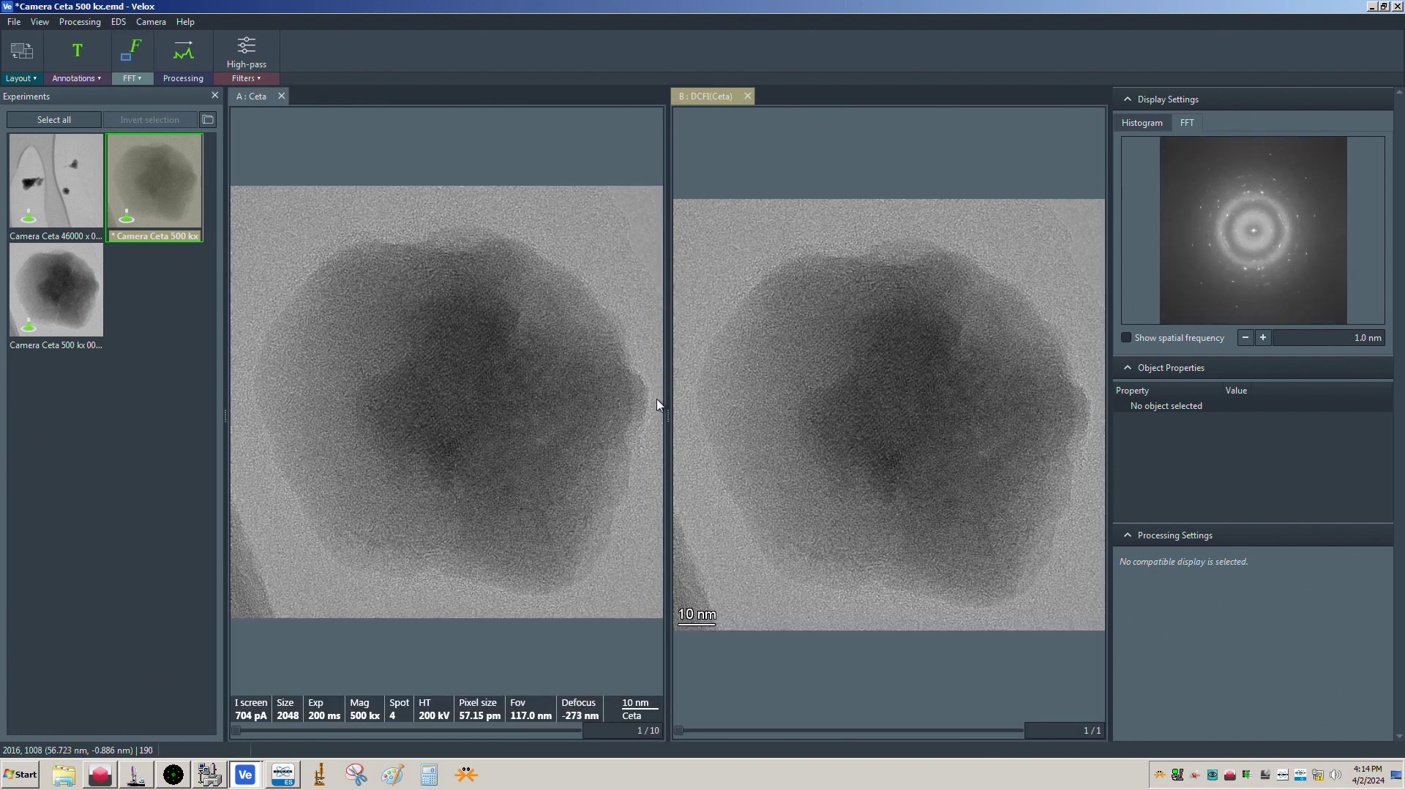
drag(667, 410, 485, 404)
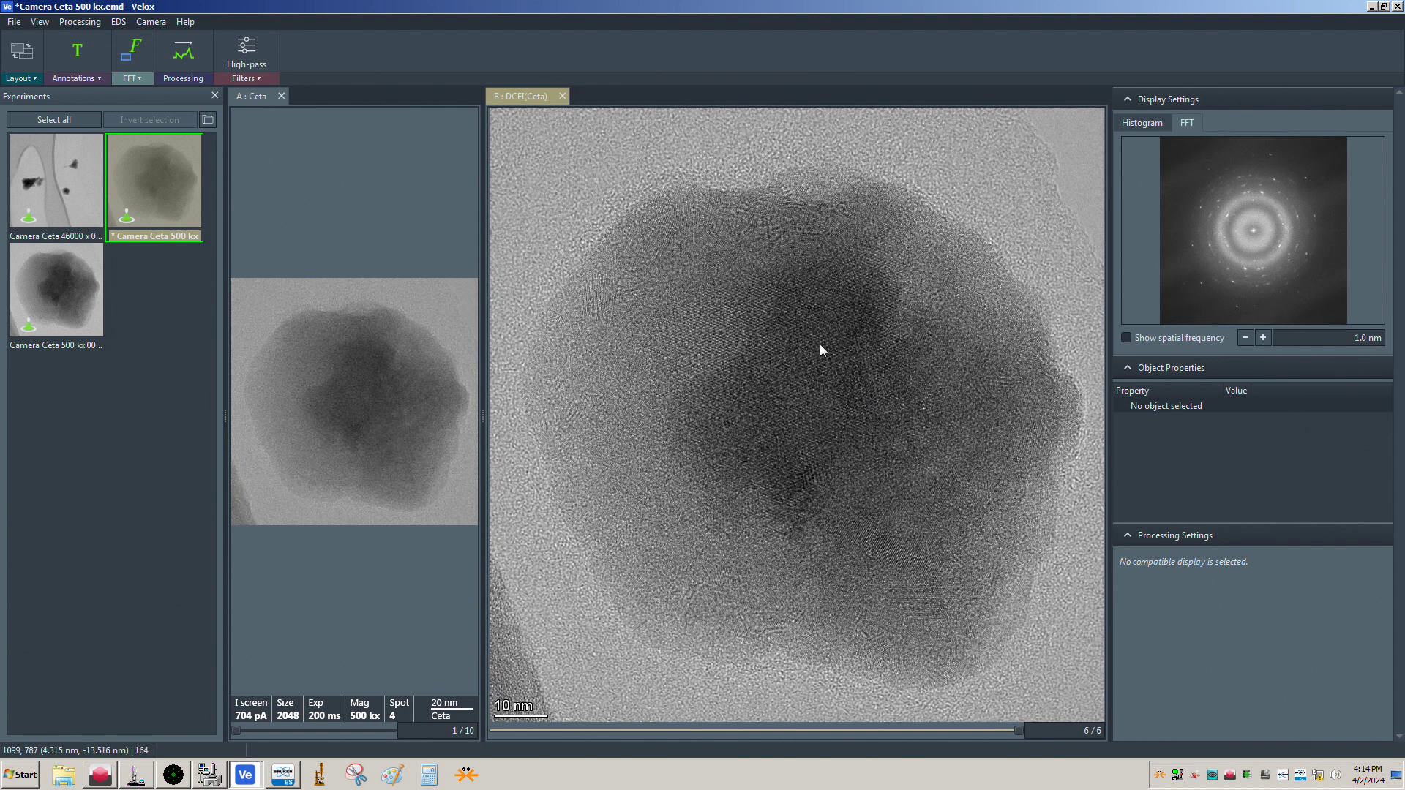
right_click(789, 318)
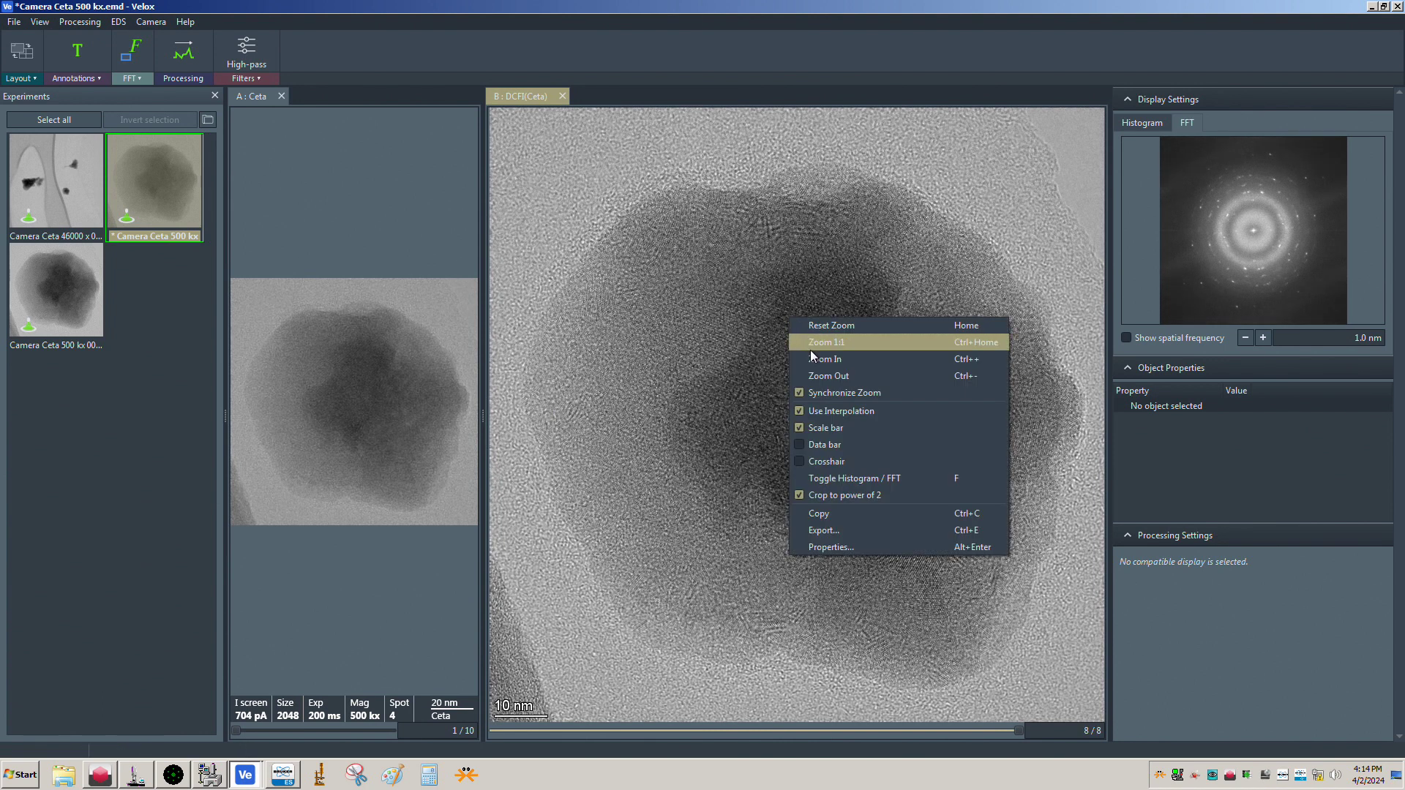
click(832, 442)
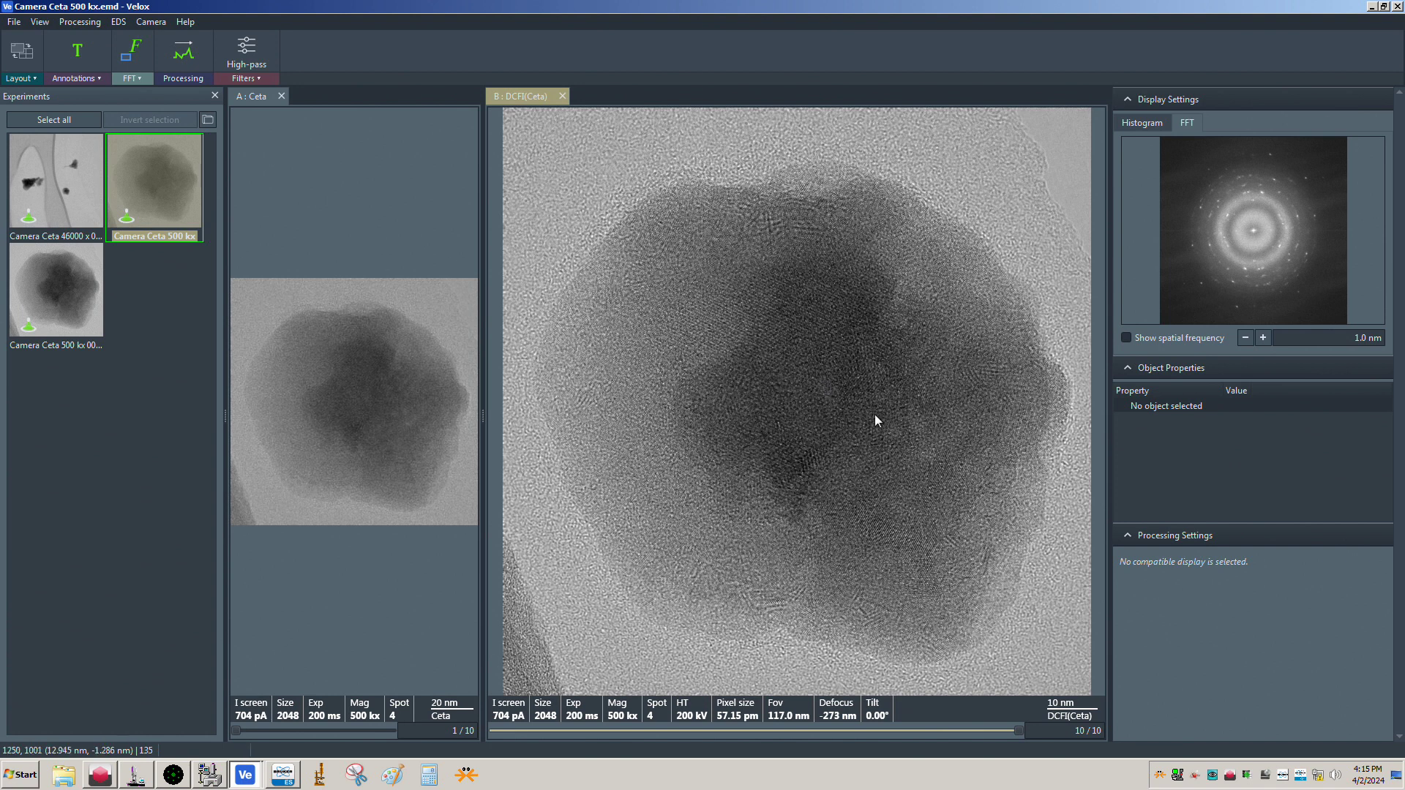
Open the single 2 s image taken at 500 kx and examine the particle's lattice fringes up close
click(75, 280)
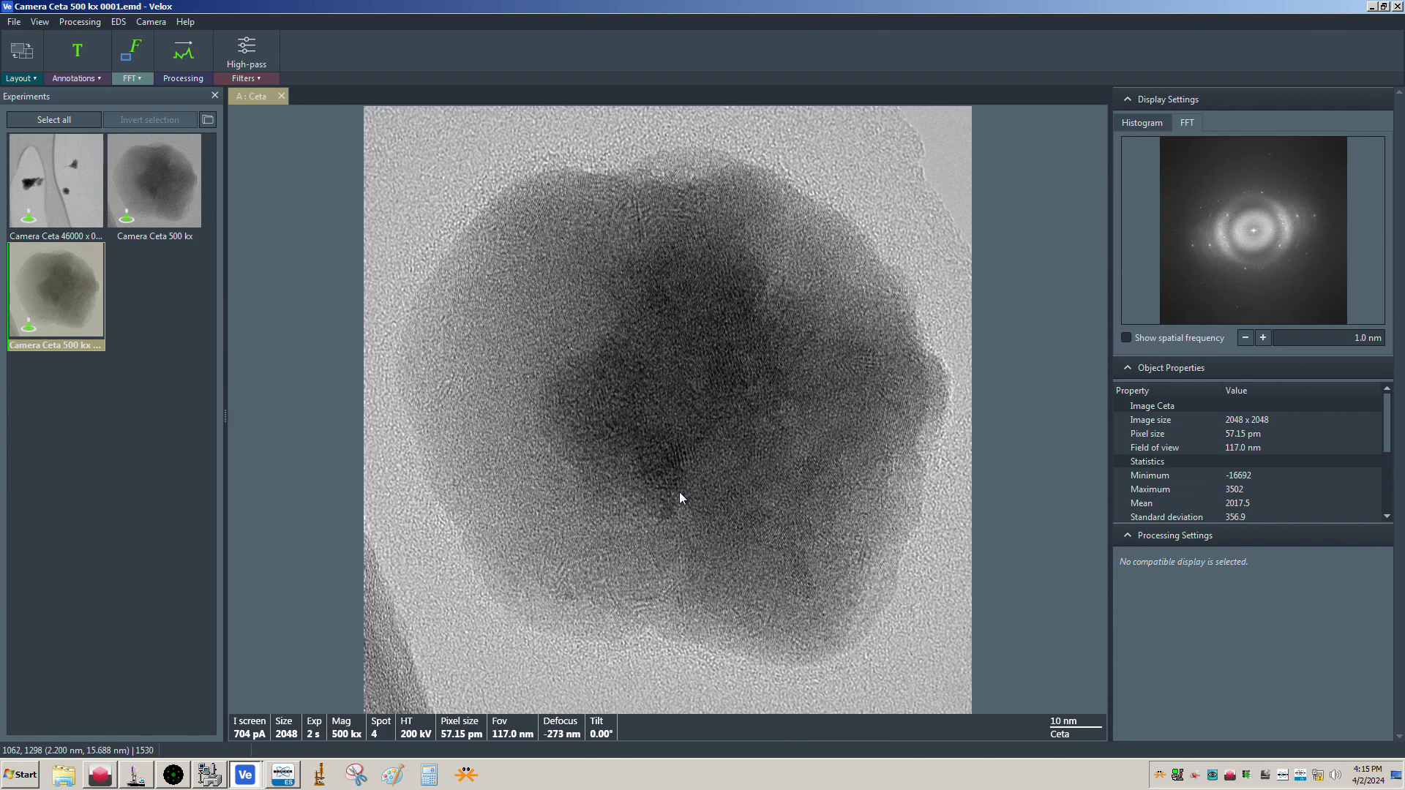
scroll(780, 401, up, 5)
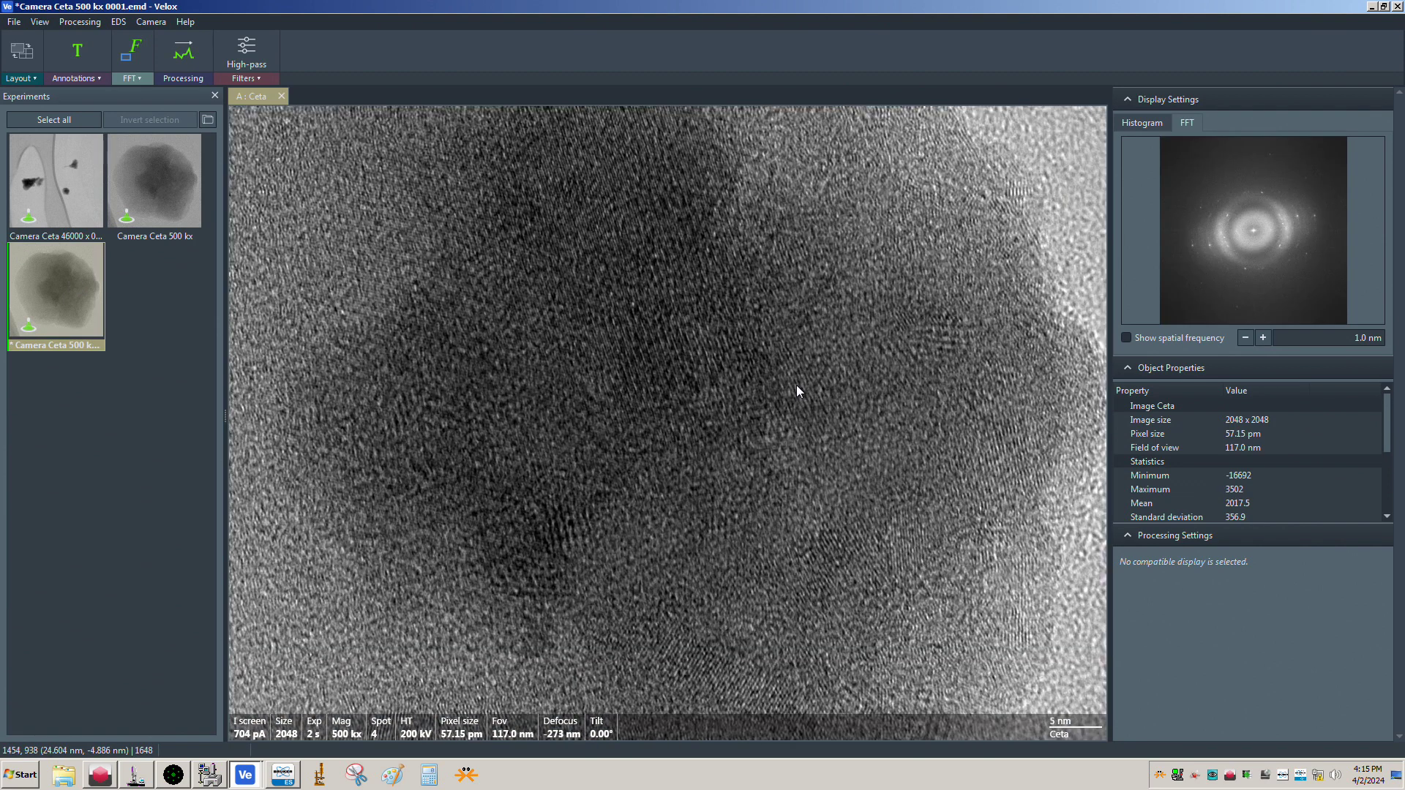
scroll(620, 403, up, 3)
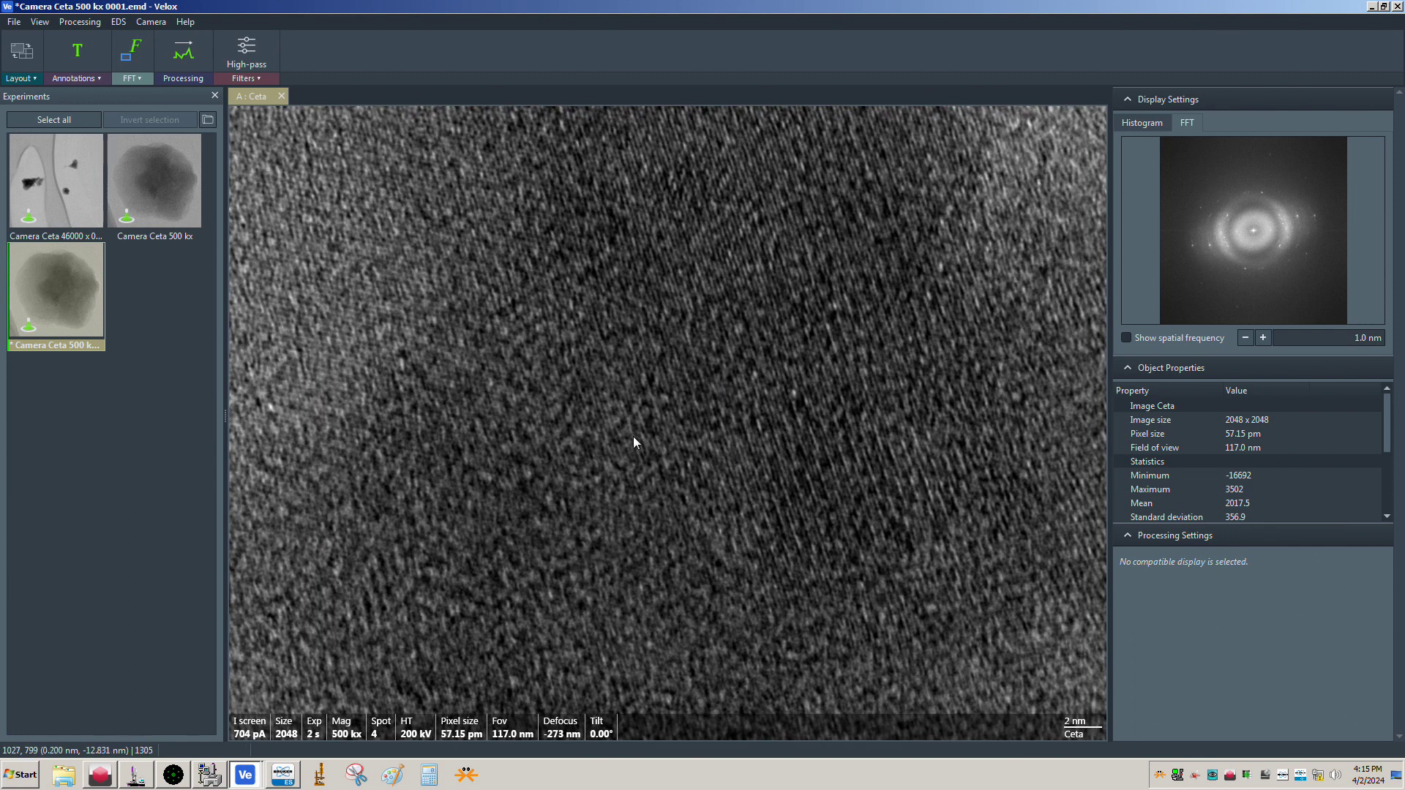
Save the single image, reopen the 500 kx series and examine the lattice fringes in the enlarged DCFI result
click(171, 181)
click(722, 406)
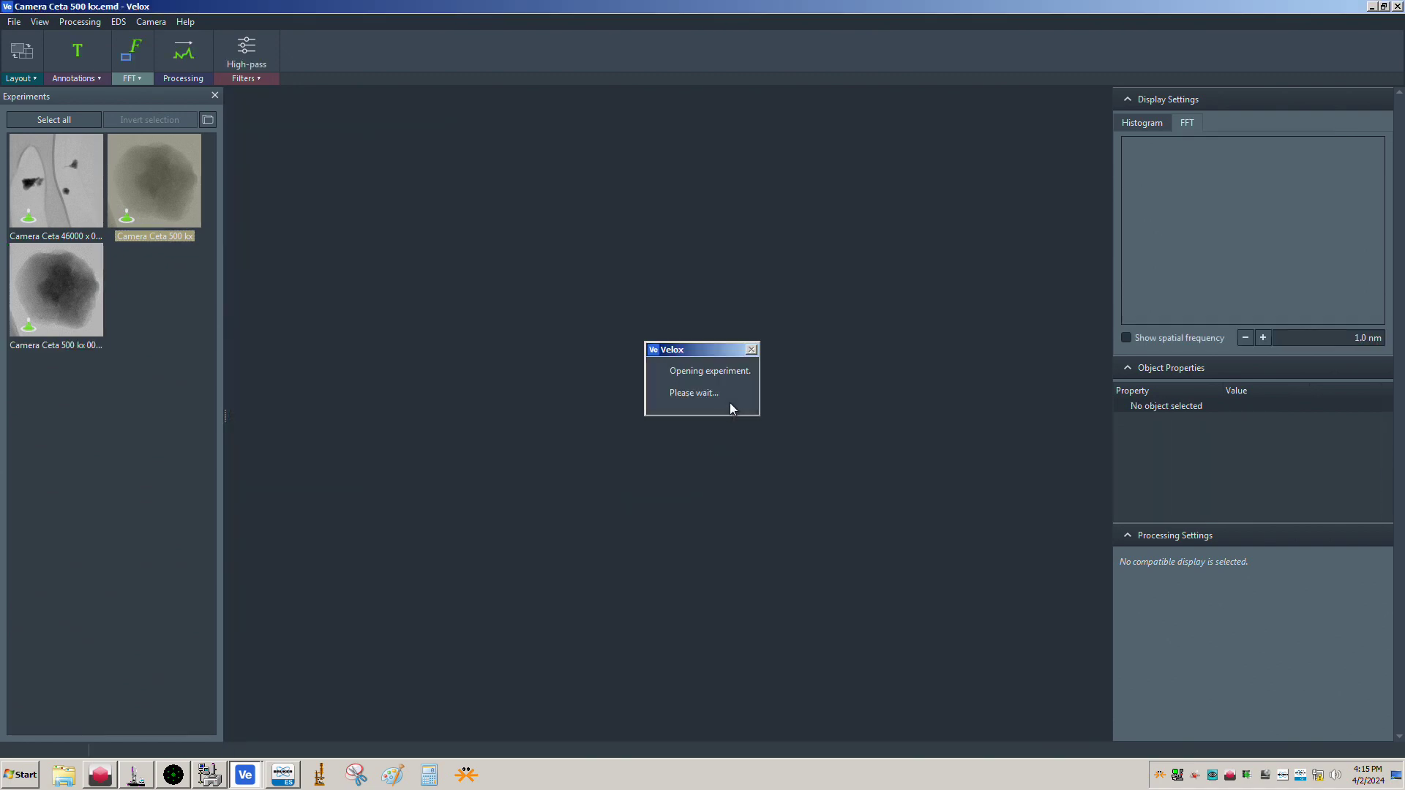
scroll(756, 354, down, 3)
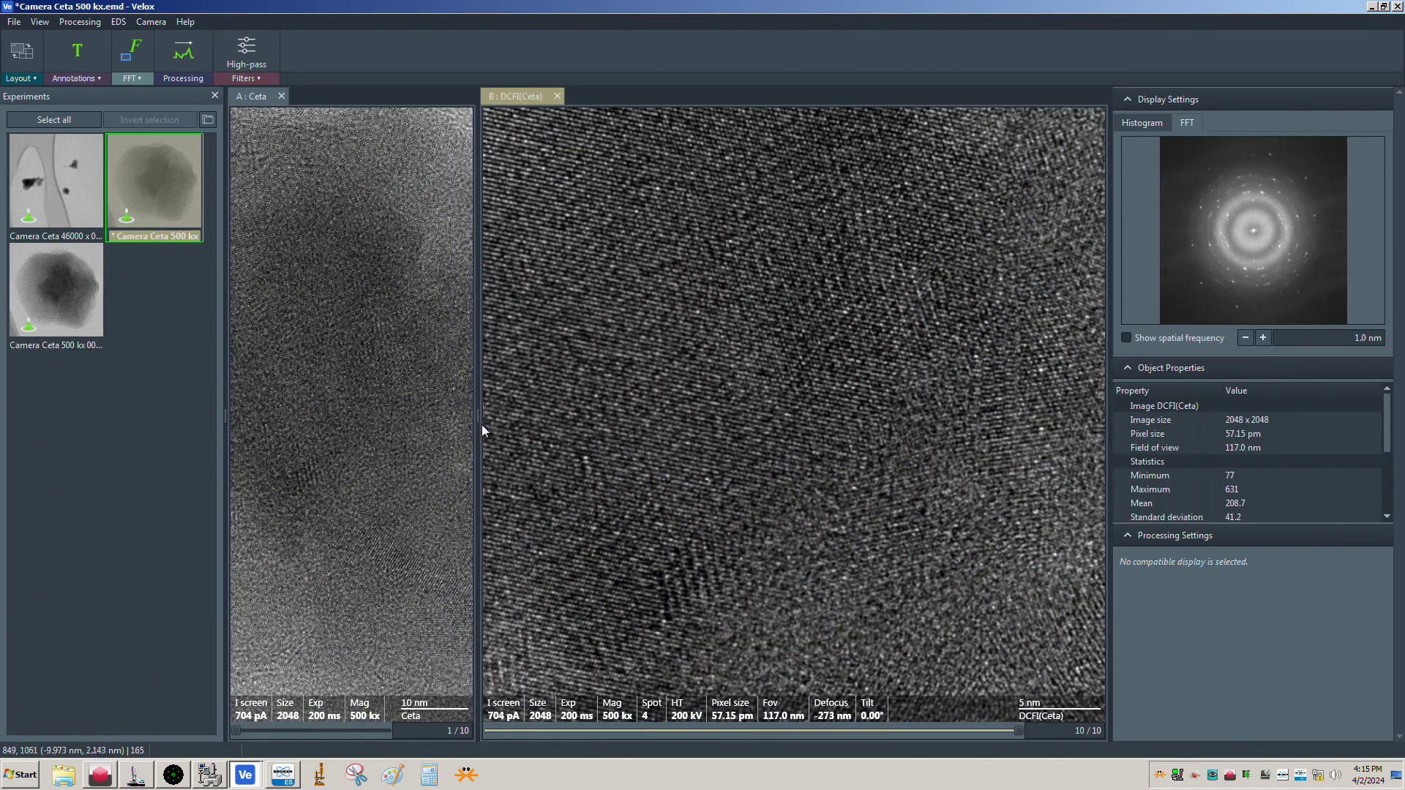
drag(481, 428, 322, 410)
scroll(807, 335, up, 3)
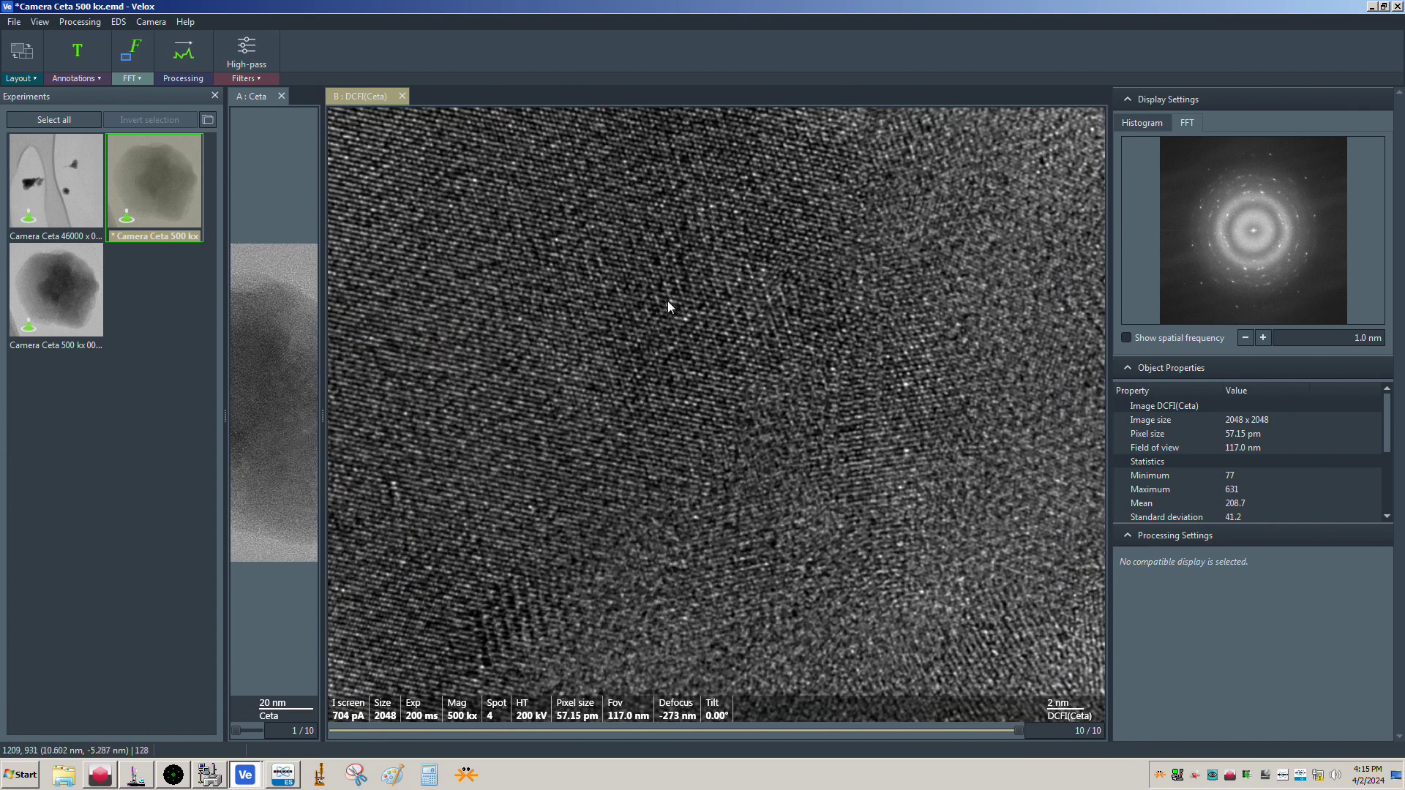
drag(668, 306, 674, 163)
drag(839, 429, 611, 311)
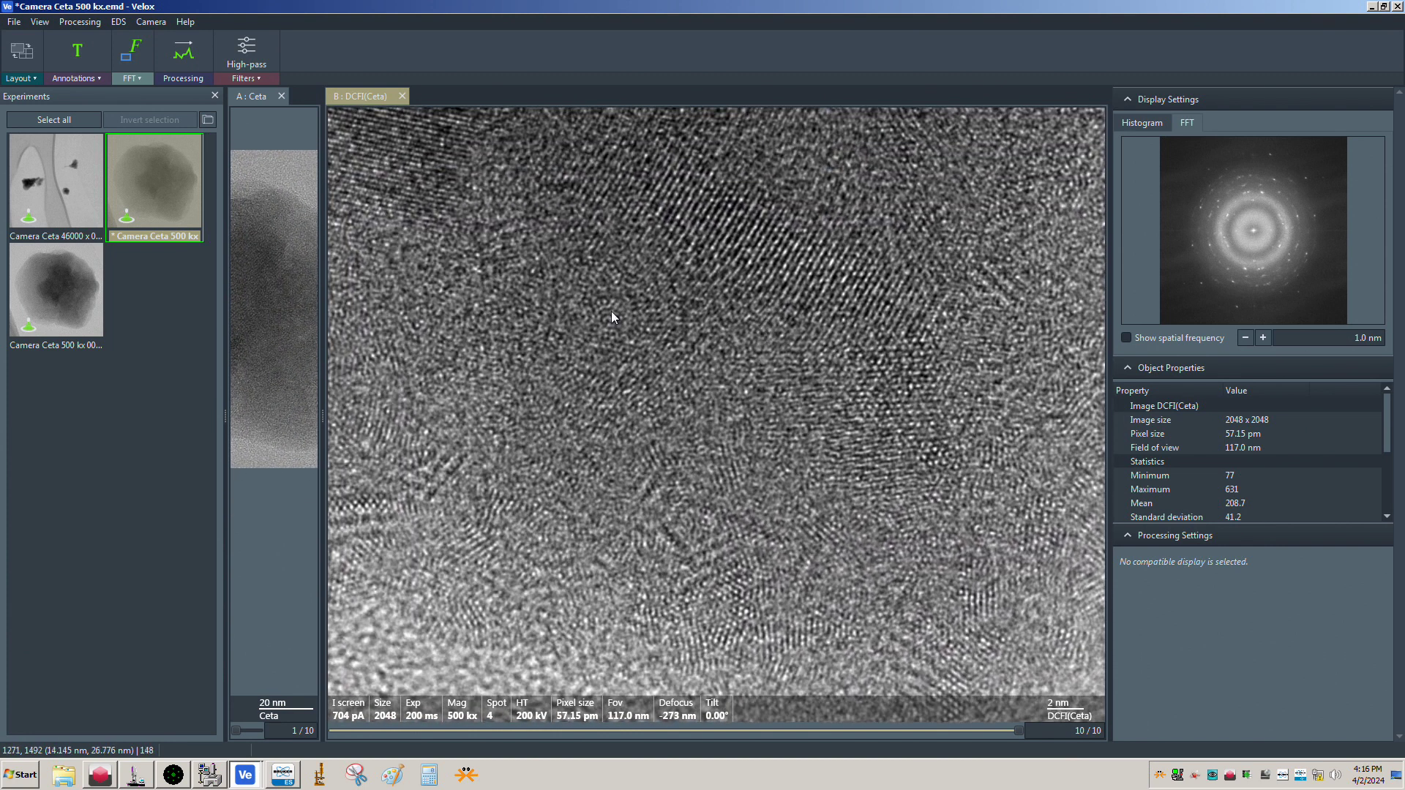
Save the series, return to the single 2 s image at 500 kx and inspect its fringes for comparison with the DCFI result
click(58, 270)
click(722, 406)
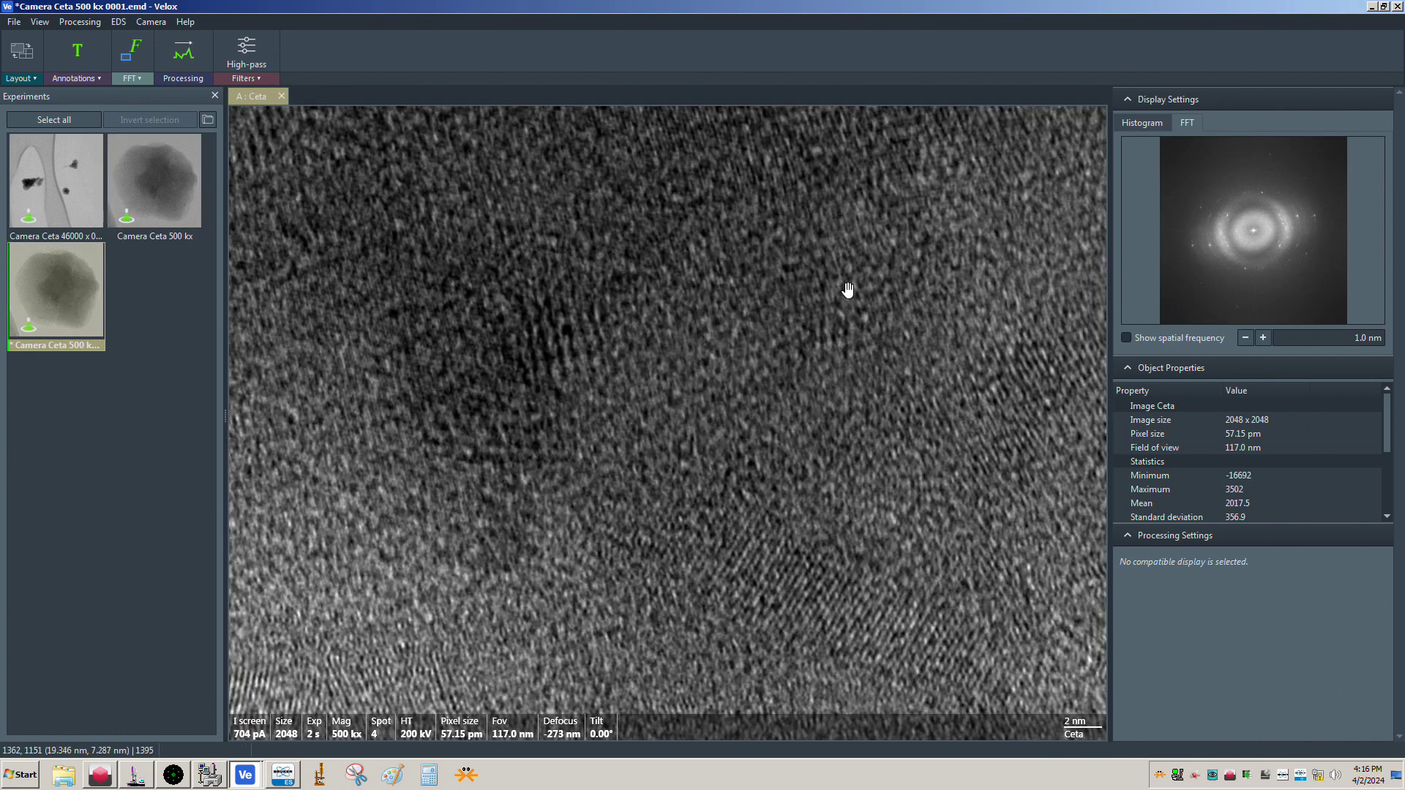
drag(847, 290, 784, 142)
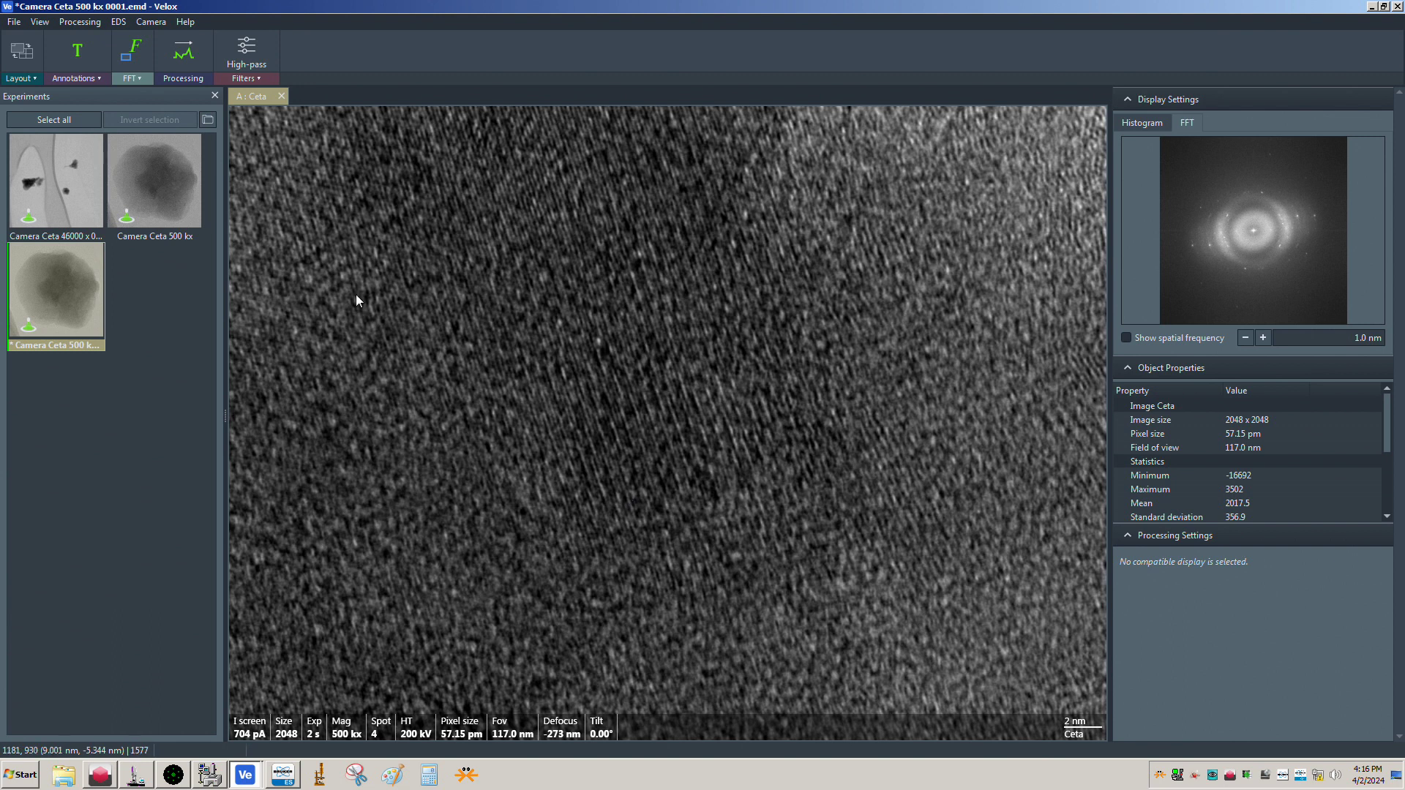
Keep the single 500 kx image open and reset its zoom to show the whole particle
double_click(182, 168)
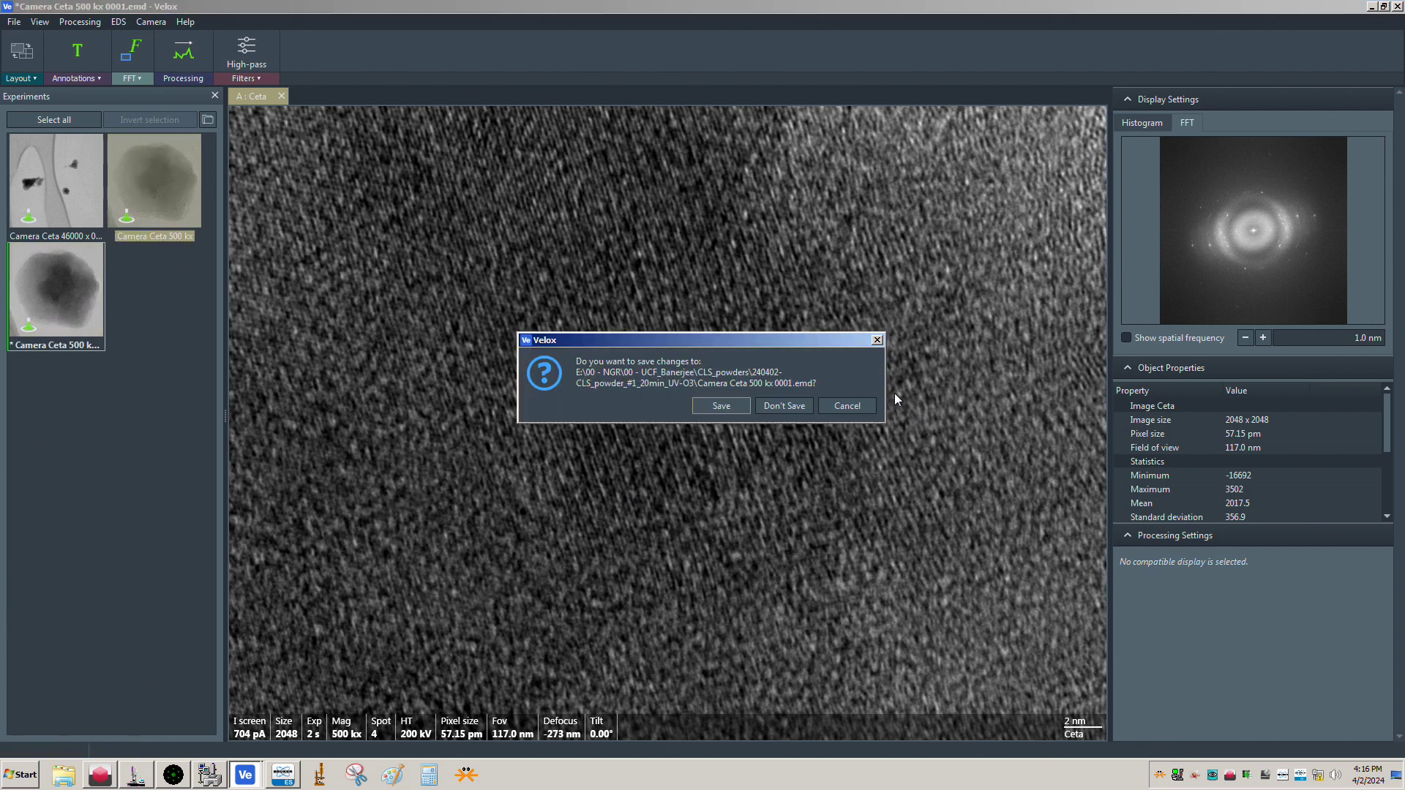
click(847, 406)
right_click(772, 368)
click(809, 376)
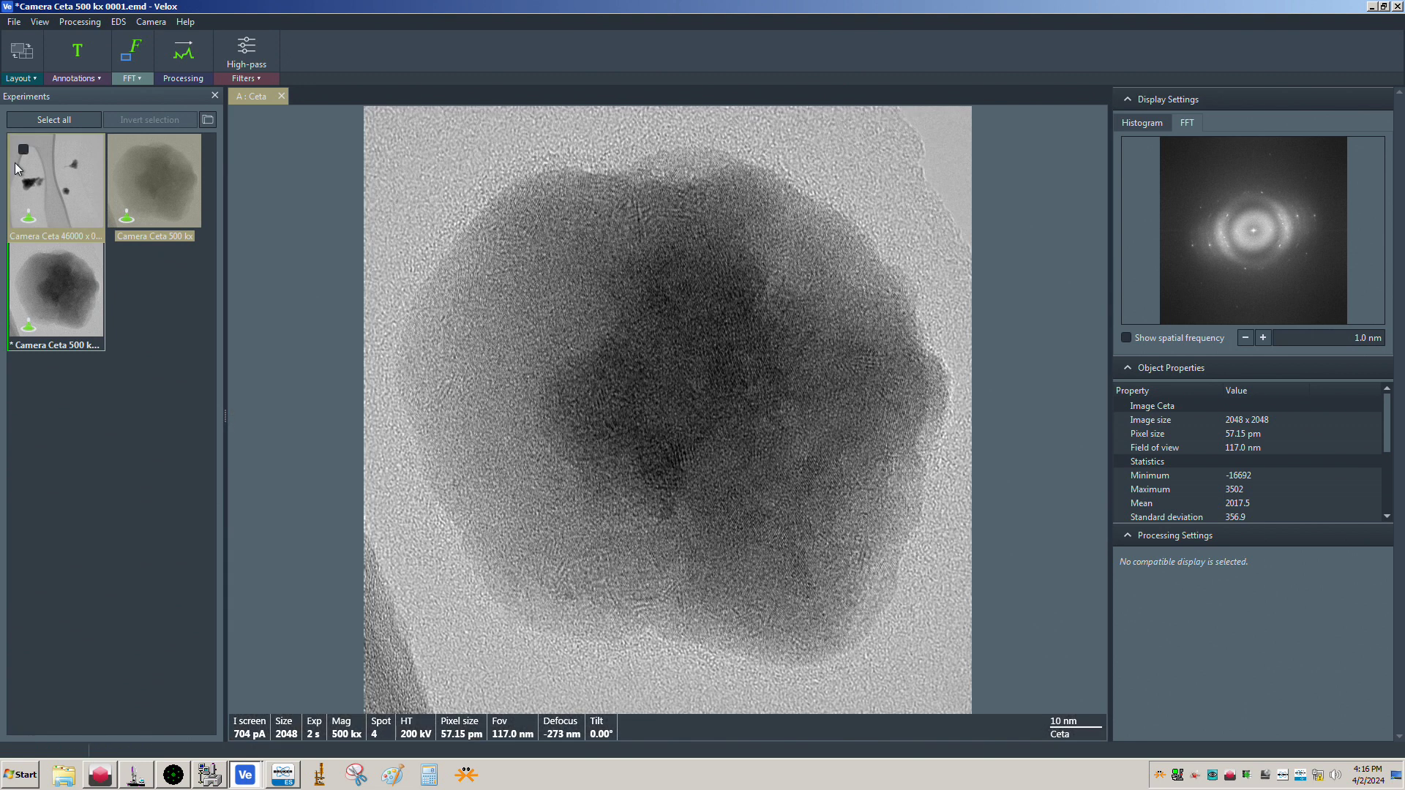
Save the single image, reopen the 500 kx series and reset the zoom of its DCFI result
double_click(160, 177)
click(710, 402)
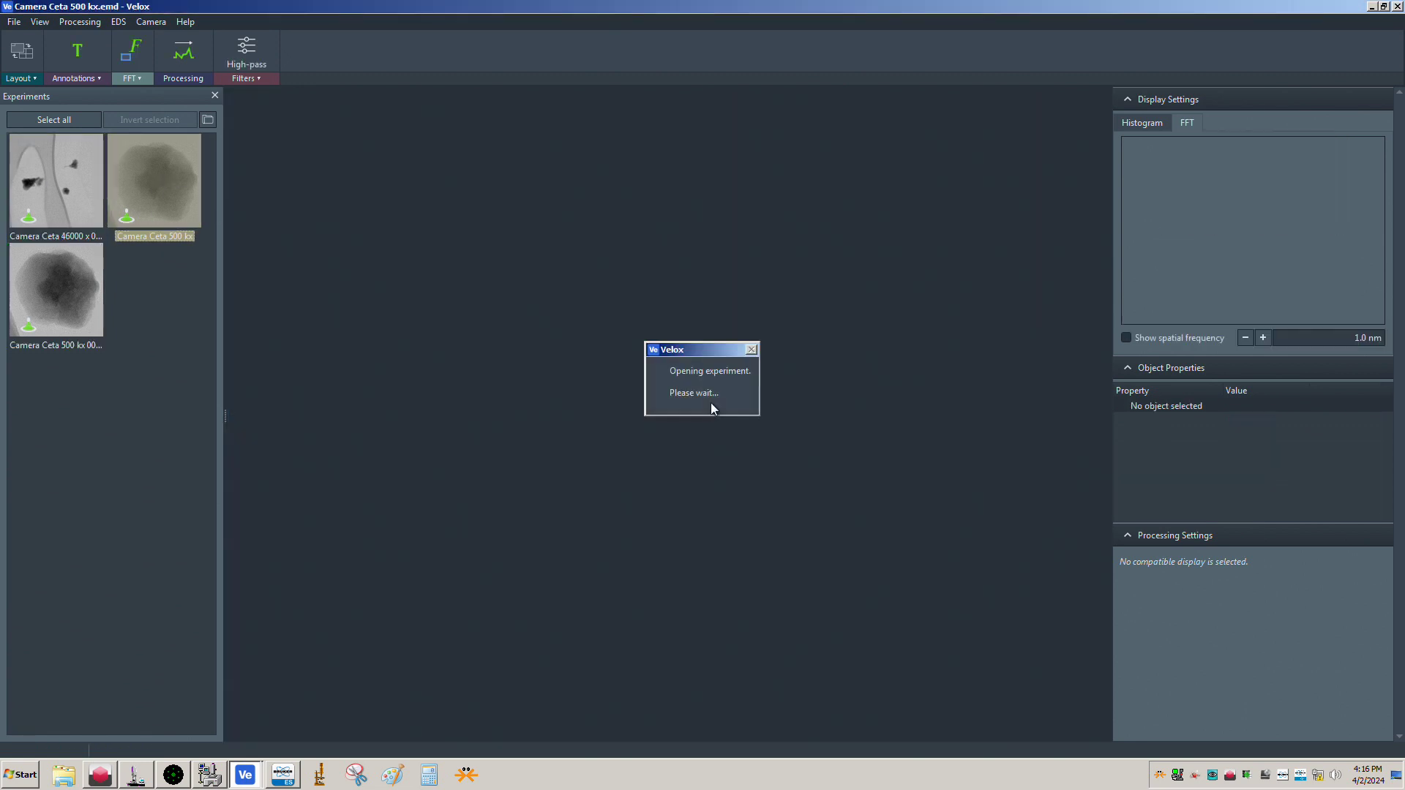
right_click(767, 244)
click(819, 257)
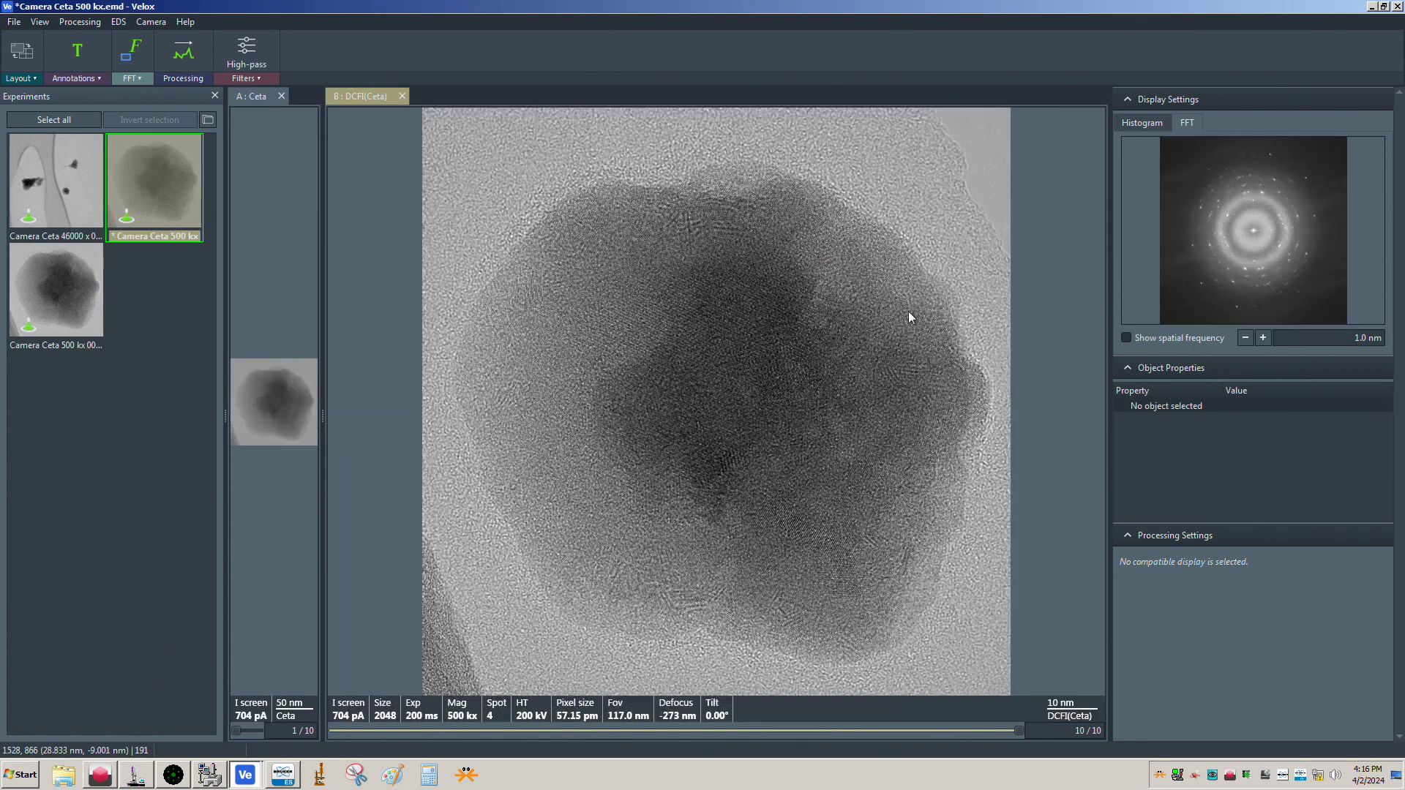
Leave the Velox image windows for the TEM User Interface and turn on the FFT of the screen camera image
click(1371, 7)
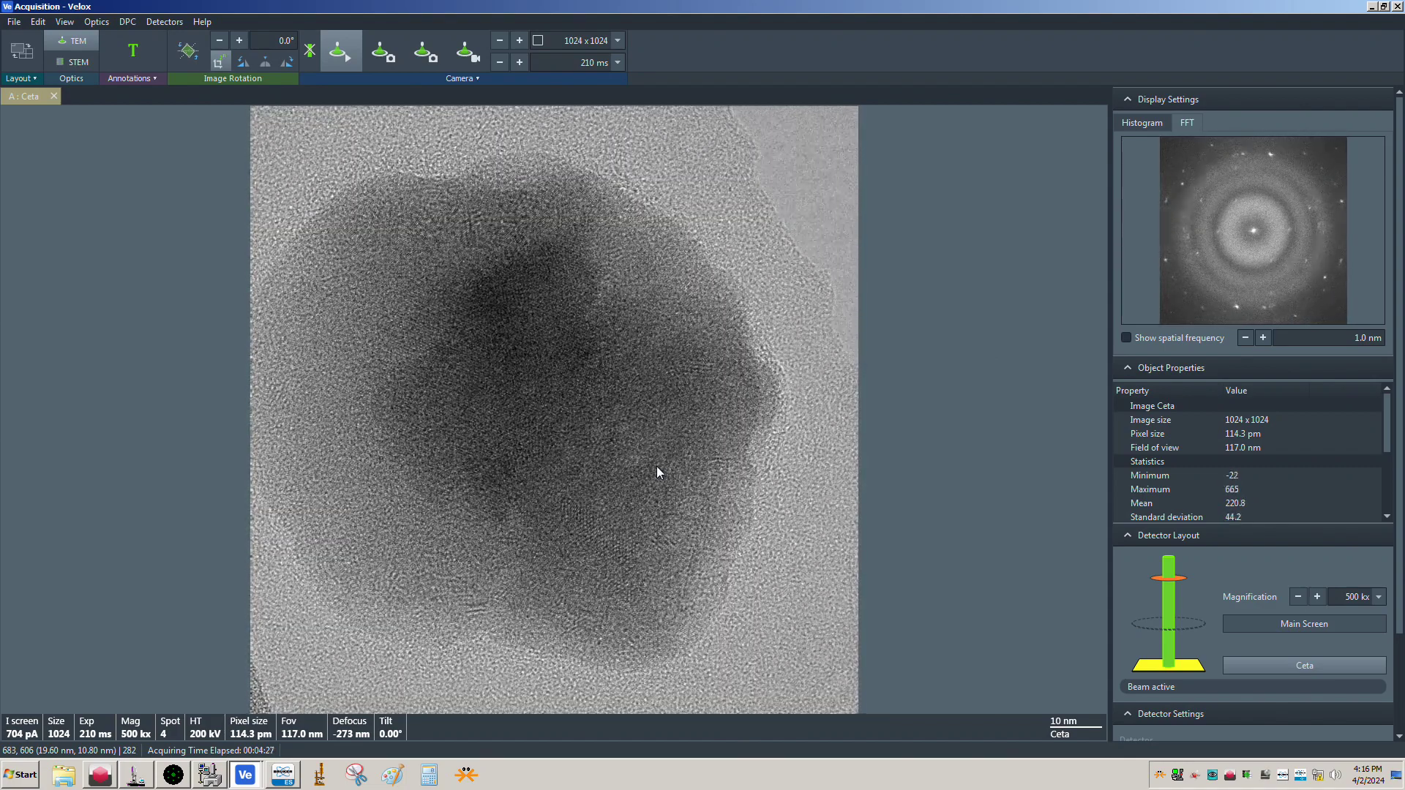
click(448, 81)
click(770, 216)
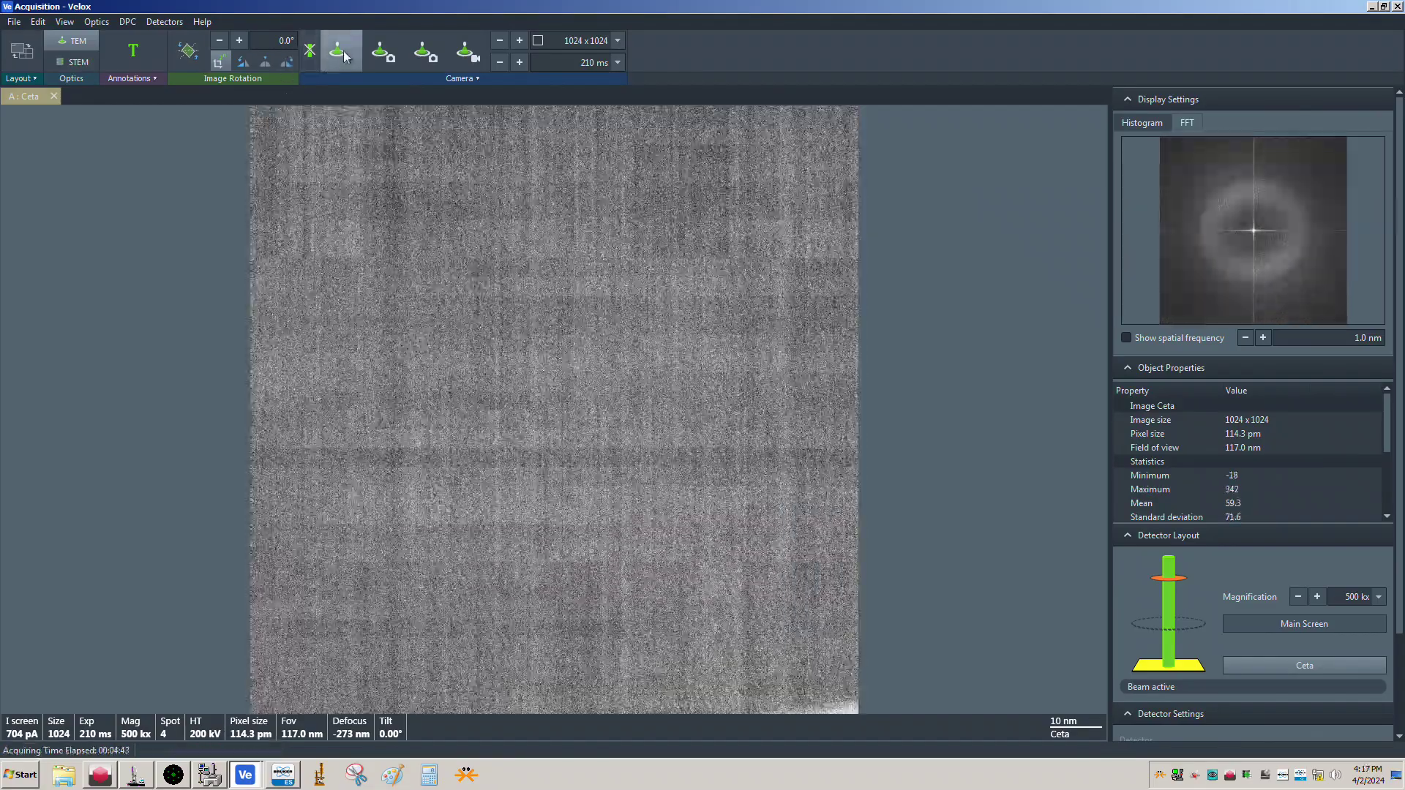
click(202, 777)
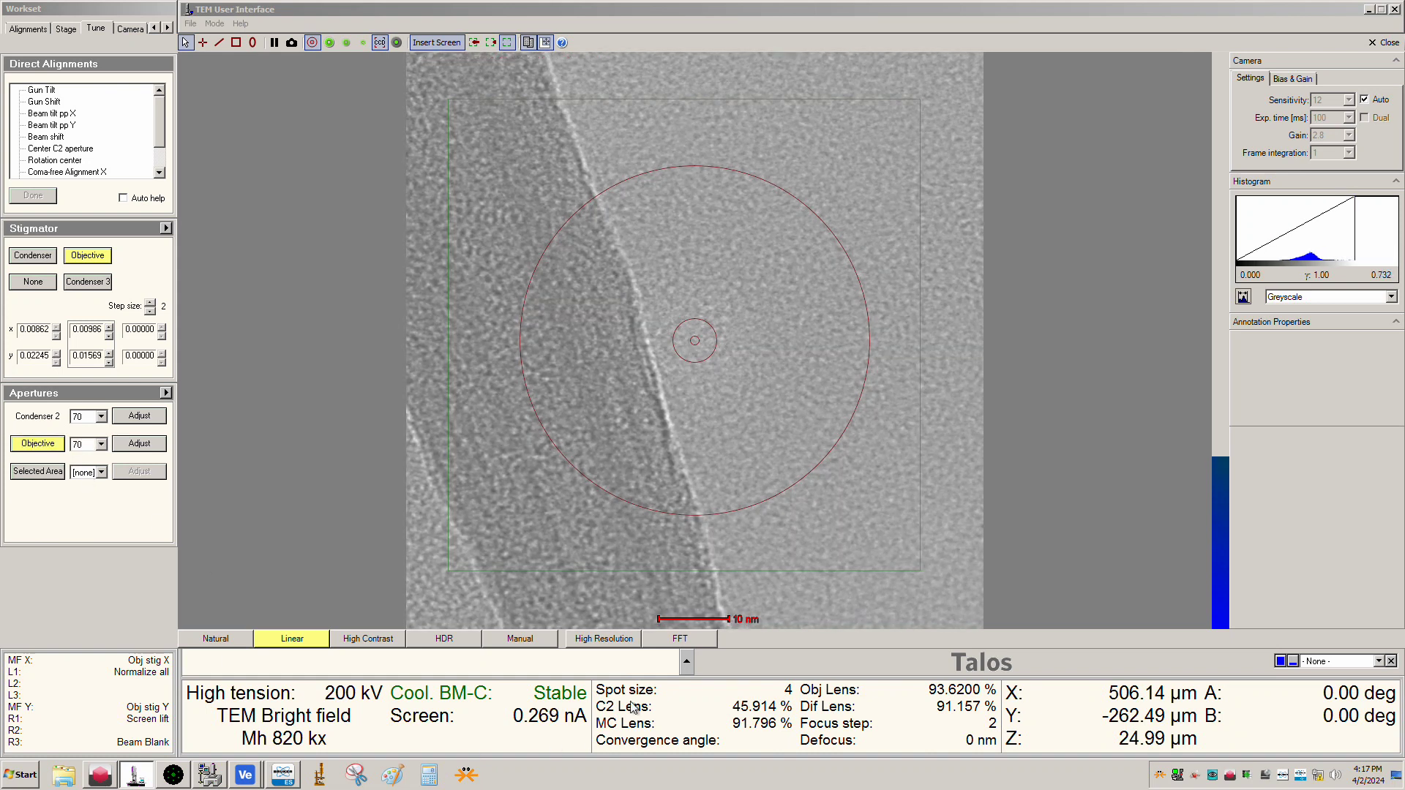
click(680, 638)
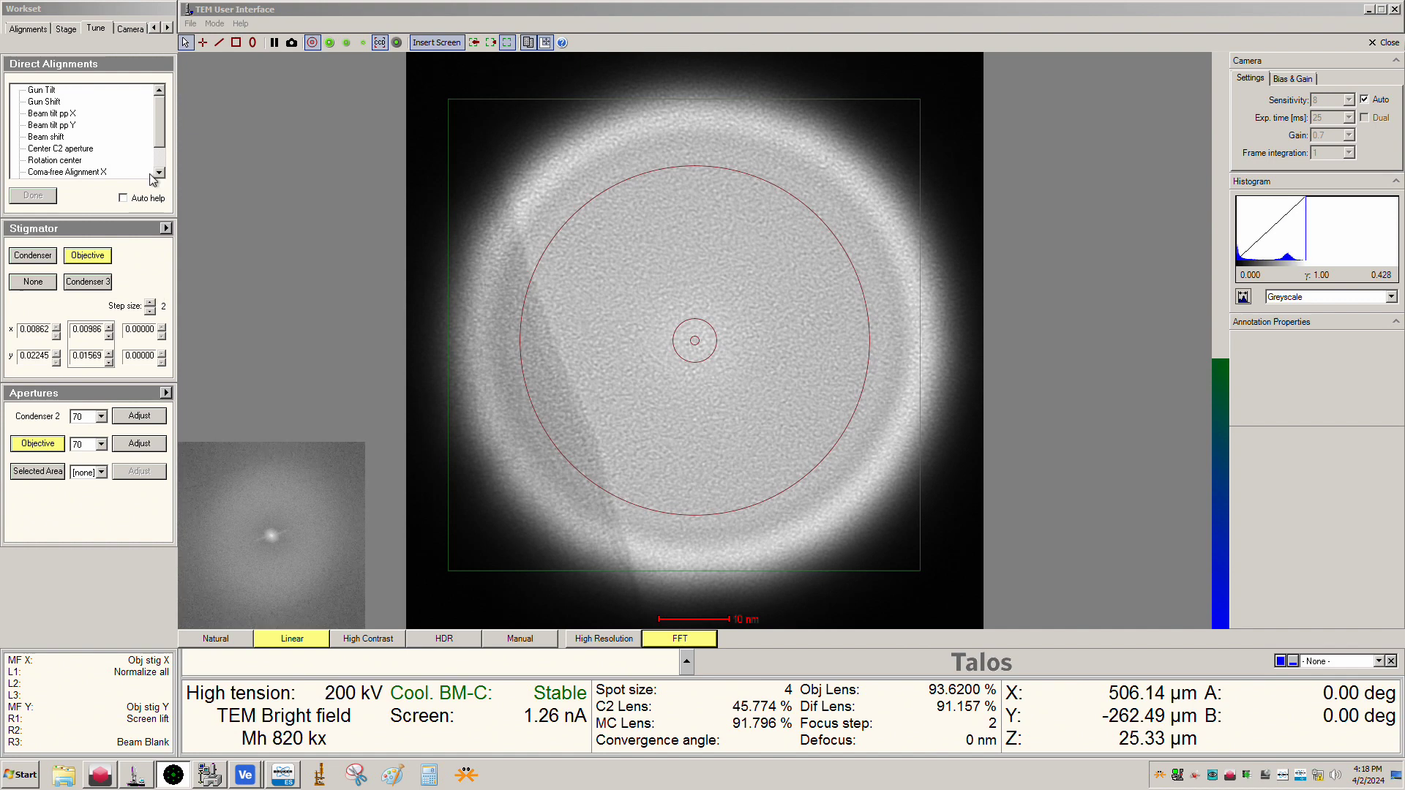
Run the direct alignments for the beam tilt pivot points X and Y and the rotation center, and finish them
click(51, 113)
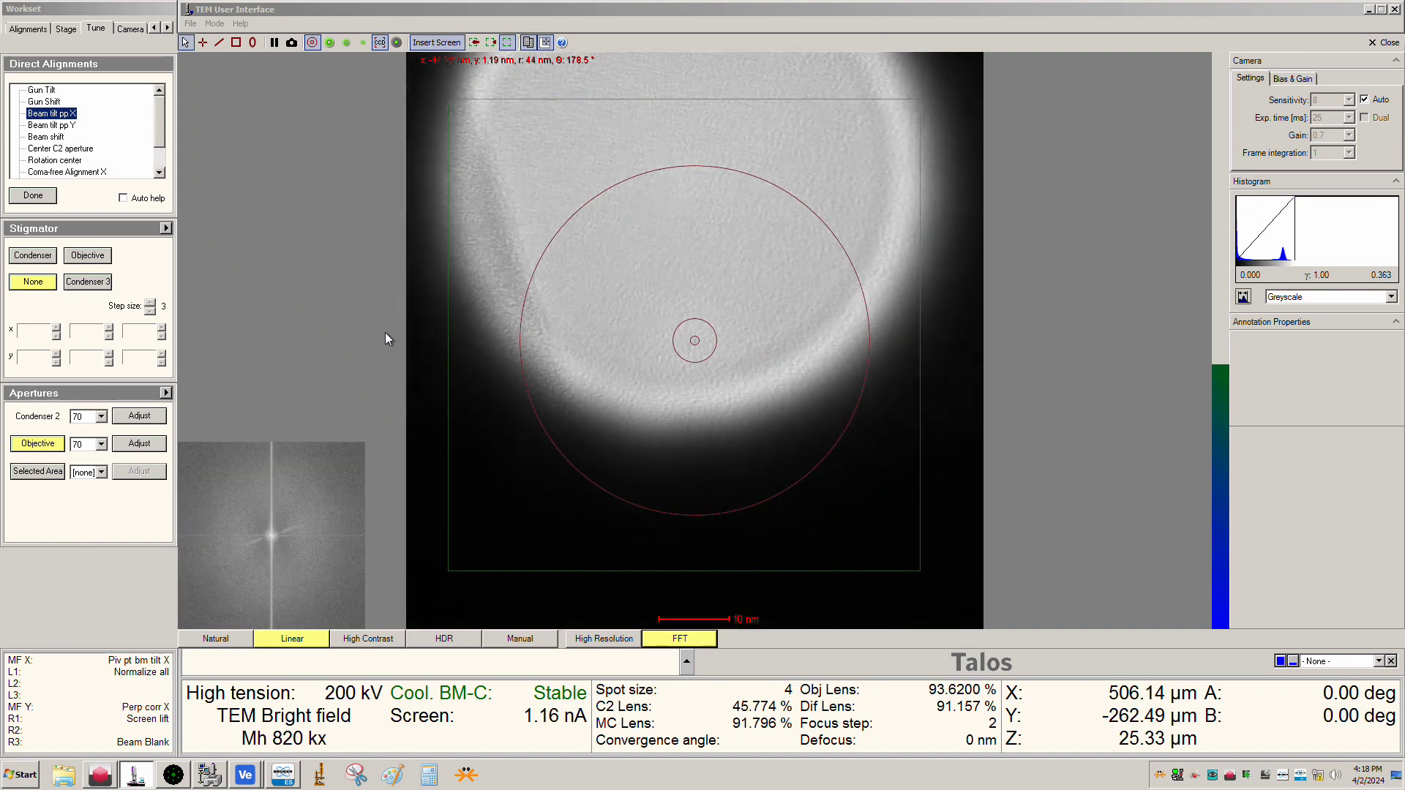
click(52, 125)
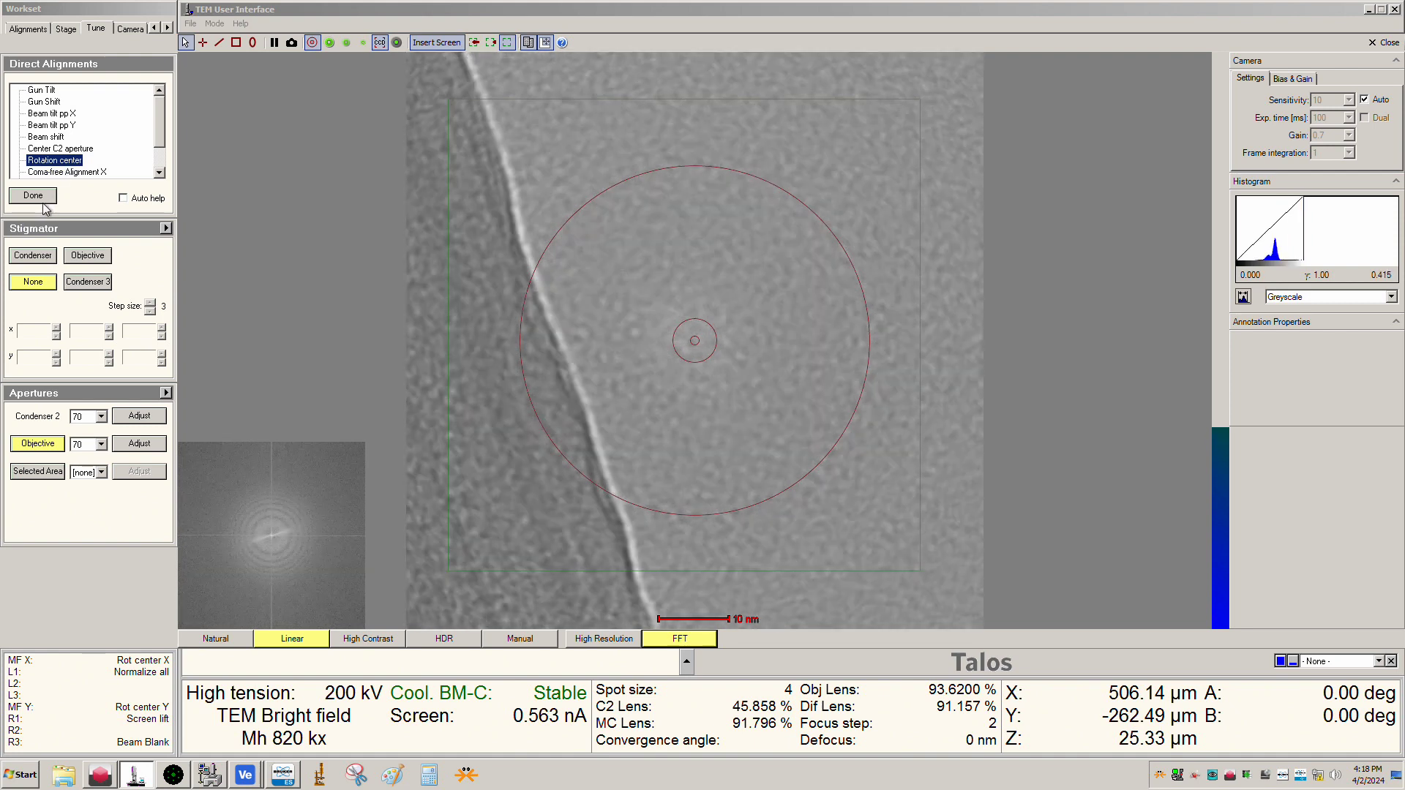
click(38, 201)
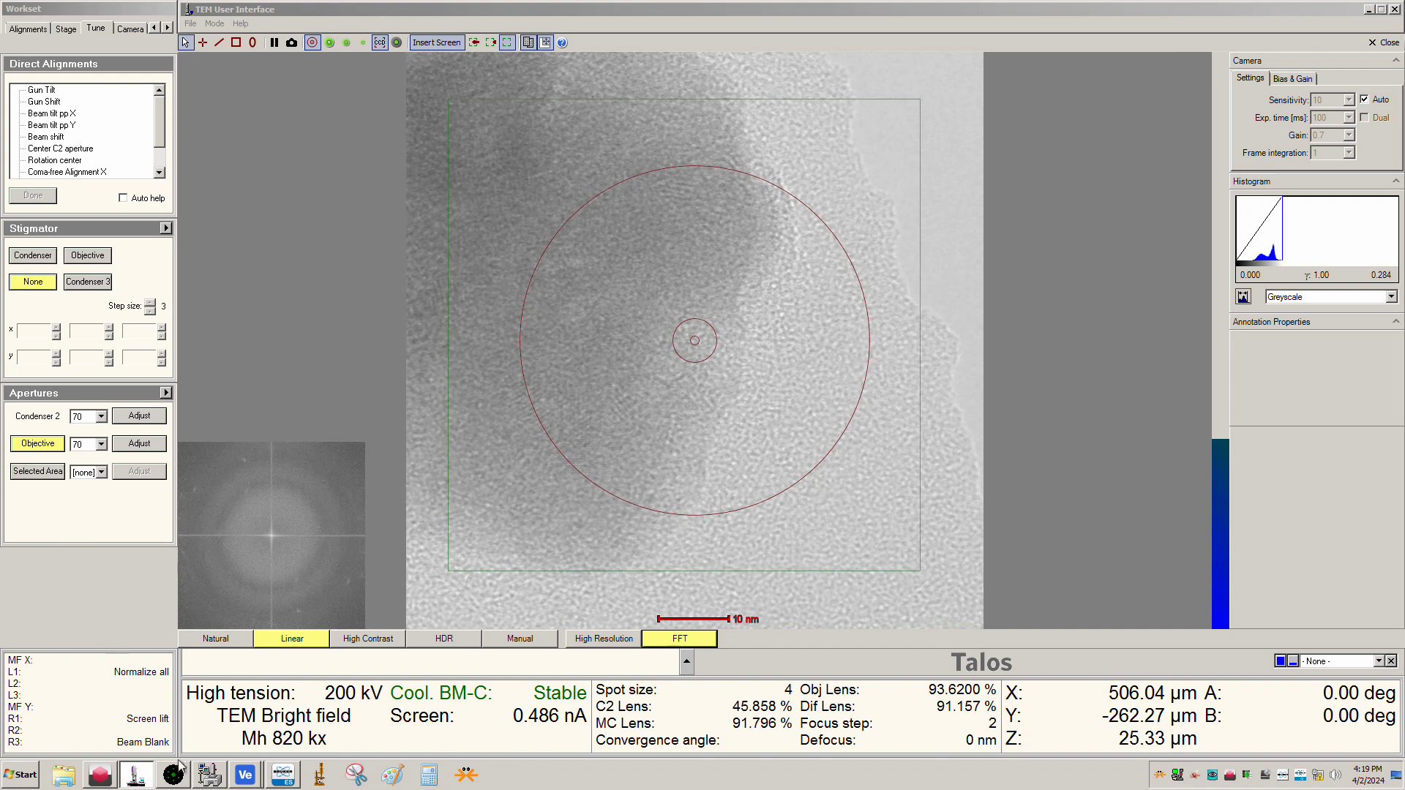
Return to Velox, start the live Ceta view at 820 kx and acquire a single 2048 x 2048 image with 2 s exposure
click(246, 774)
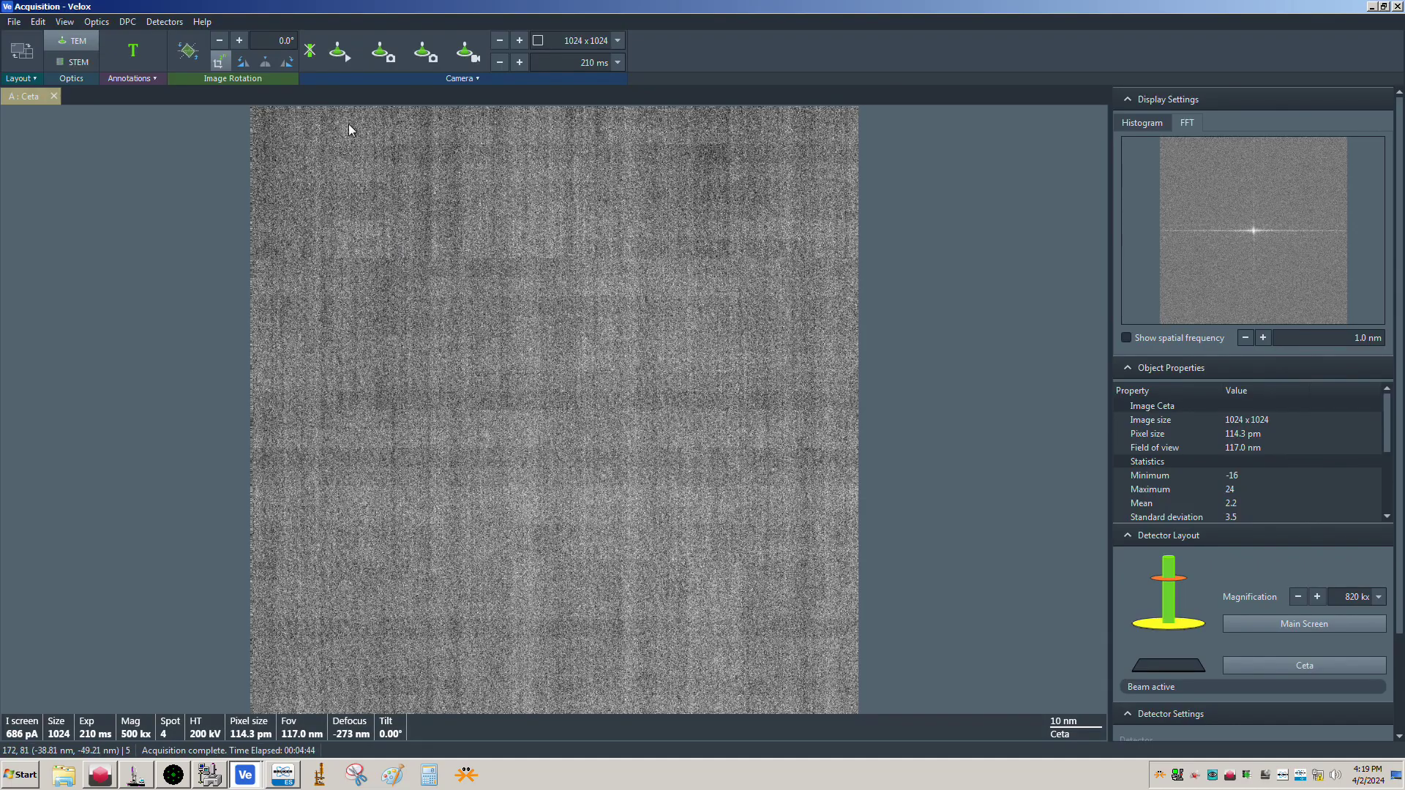
click(343, 63)
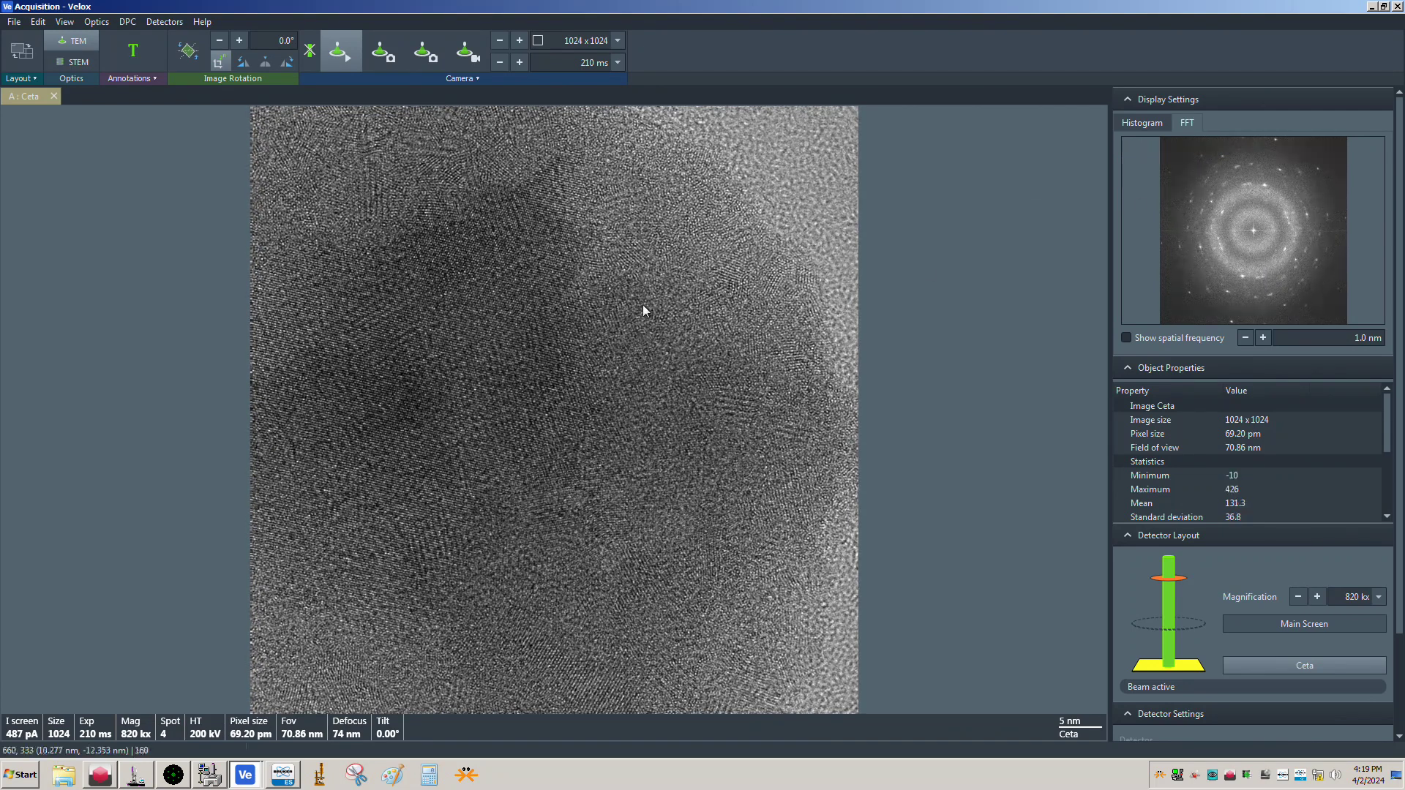
click(388, 55)
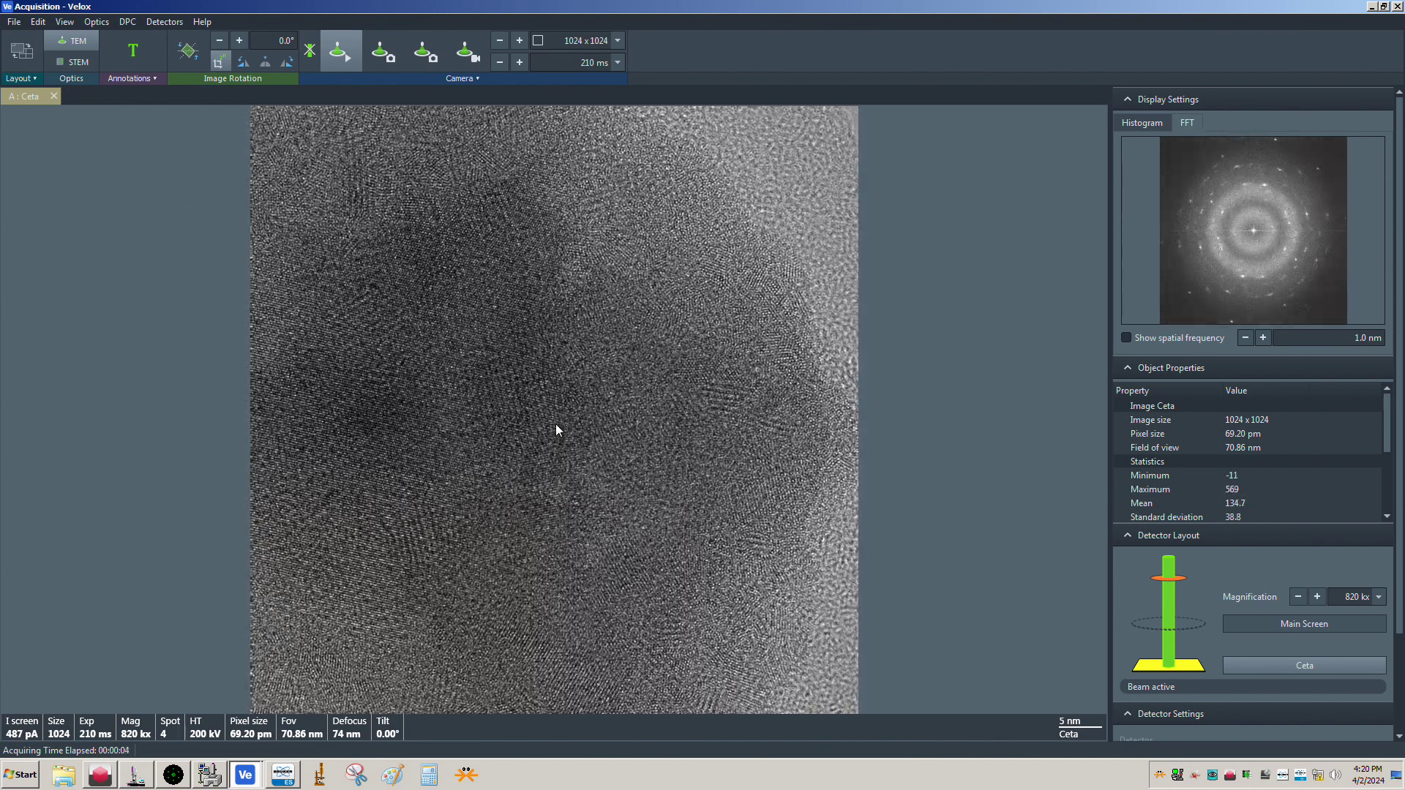
Acquire a ten-frame Ceta series at 820 kx with 200 ms exposure and go back to its first frame
click(466, 51)
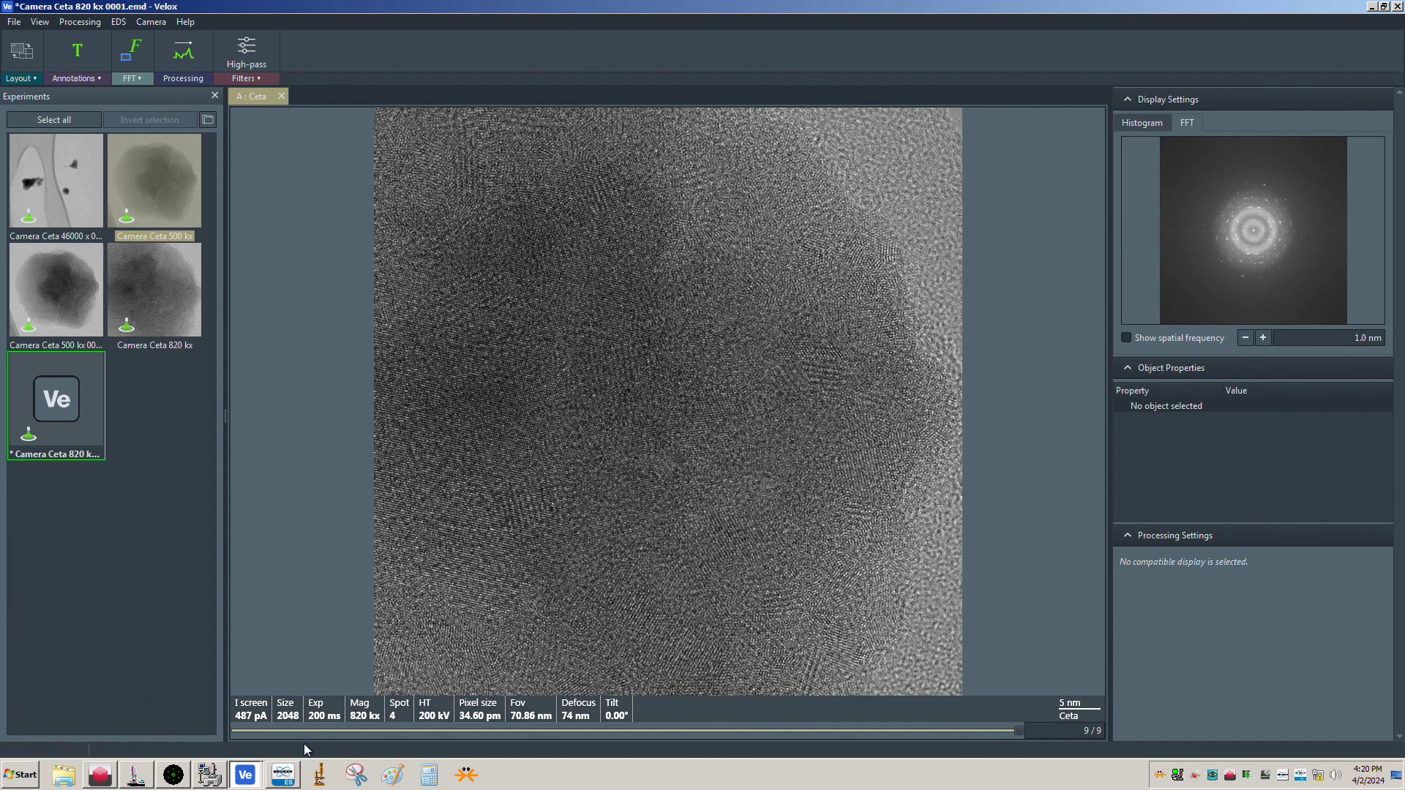
click(245, 774)
click(293, 751)
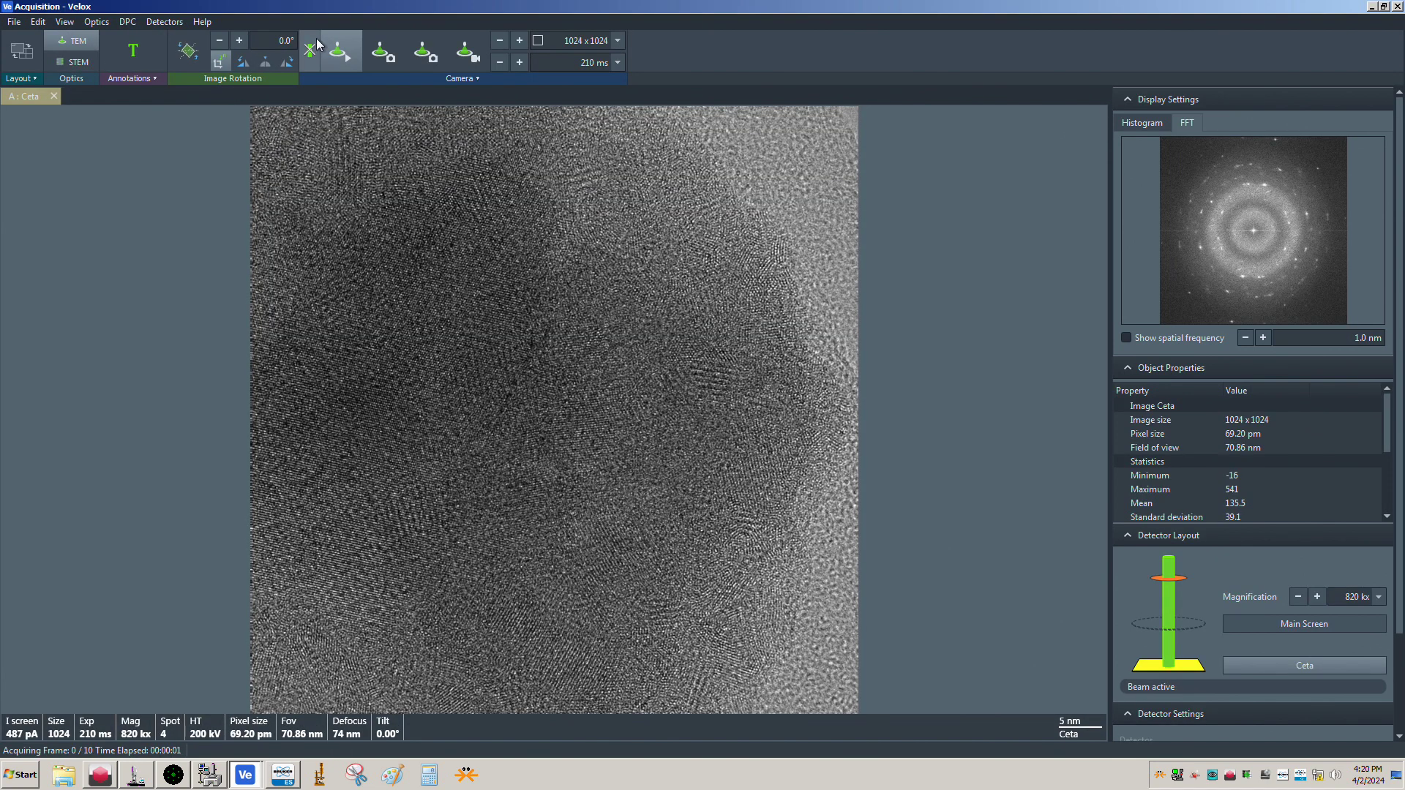
click(245, 774)
click(241, 721)
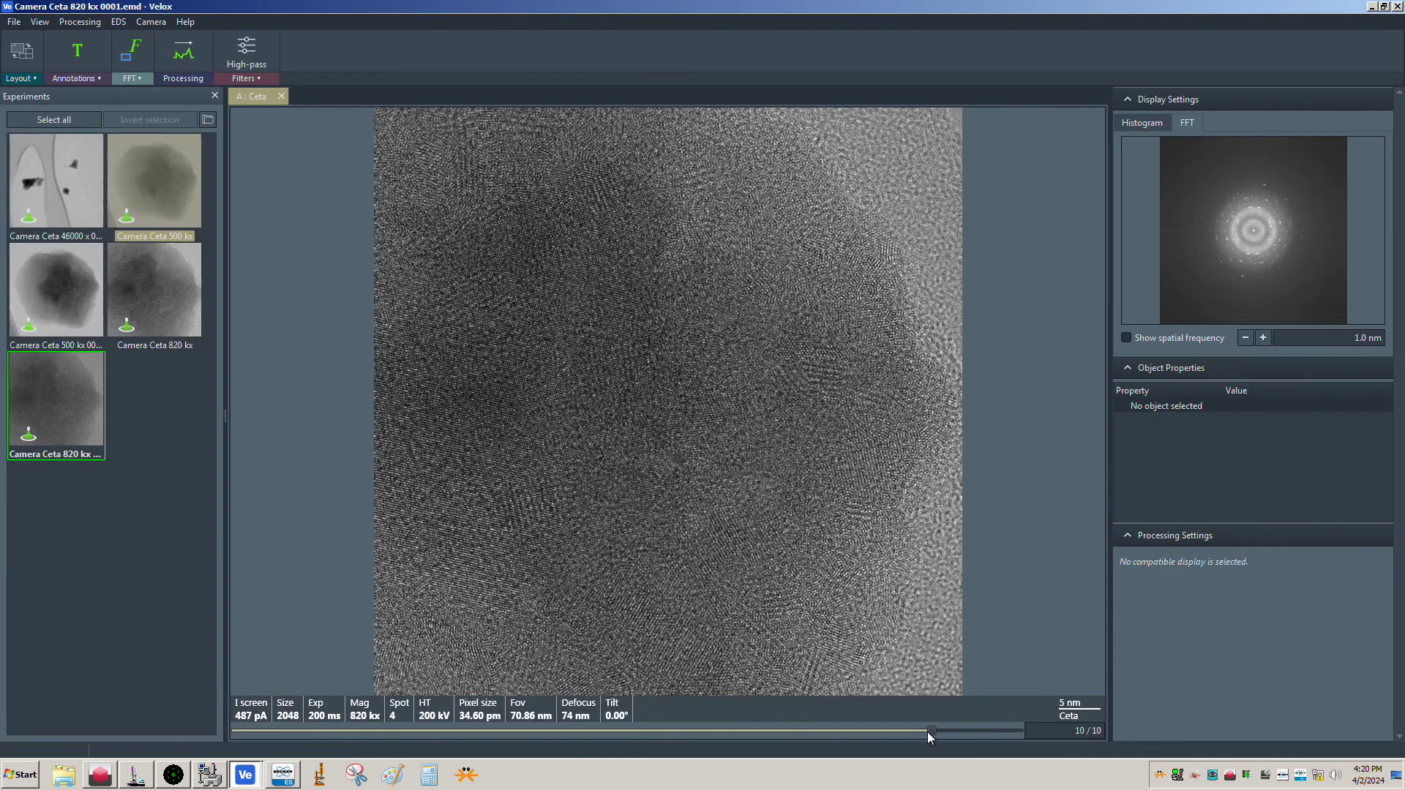
drag(929, 731, 244, 729)
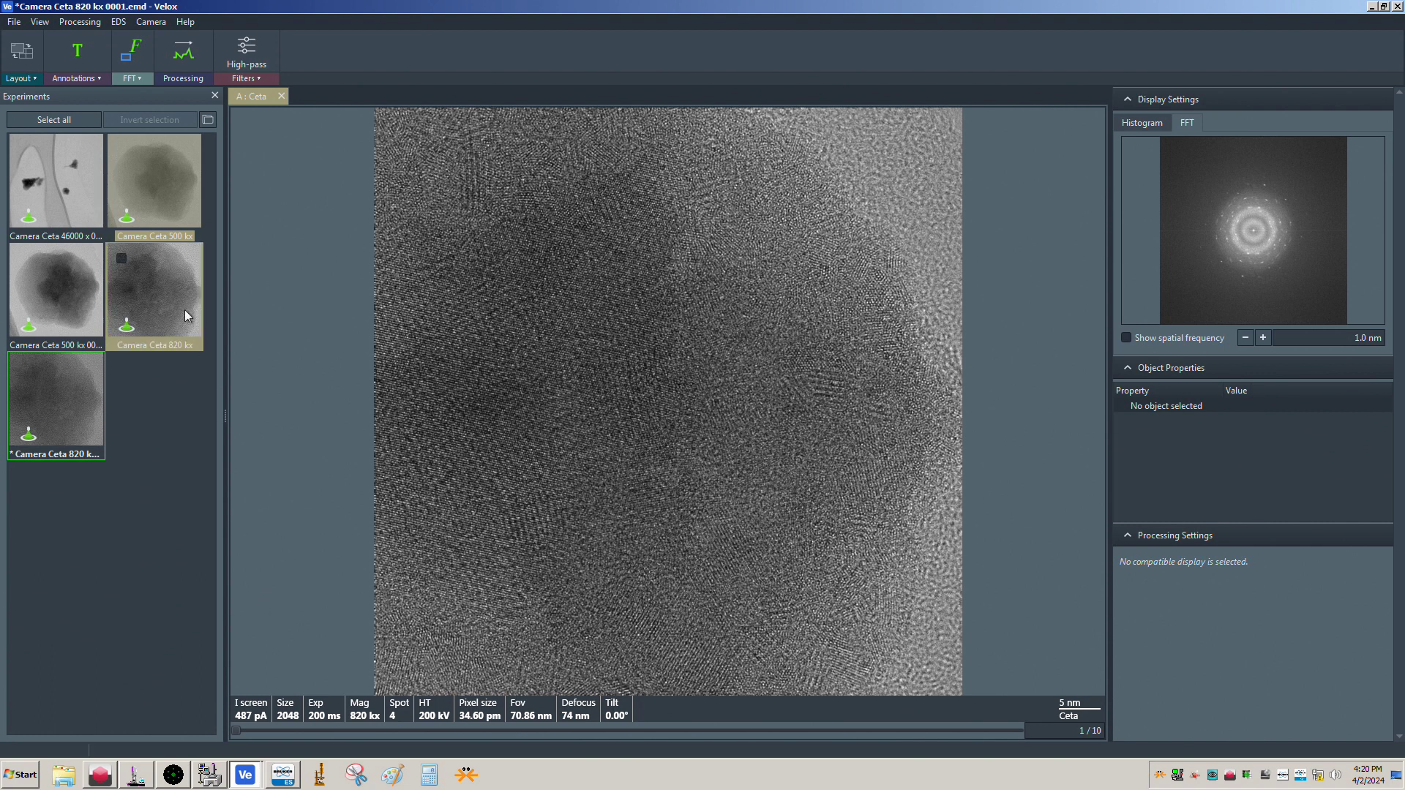
Save the 820 kx series, view the single 2 s image at 820 kx and reopen the series
double_click(174, 281)
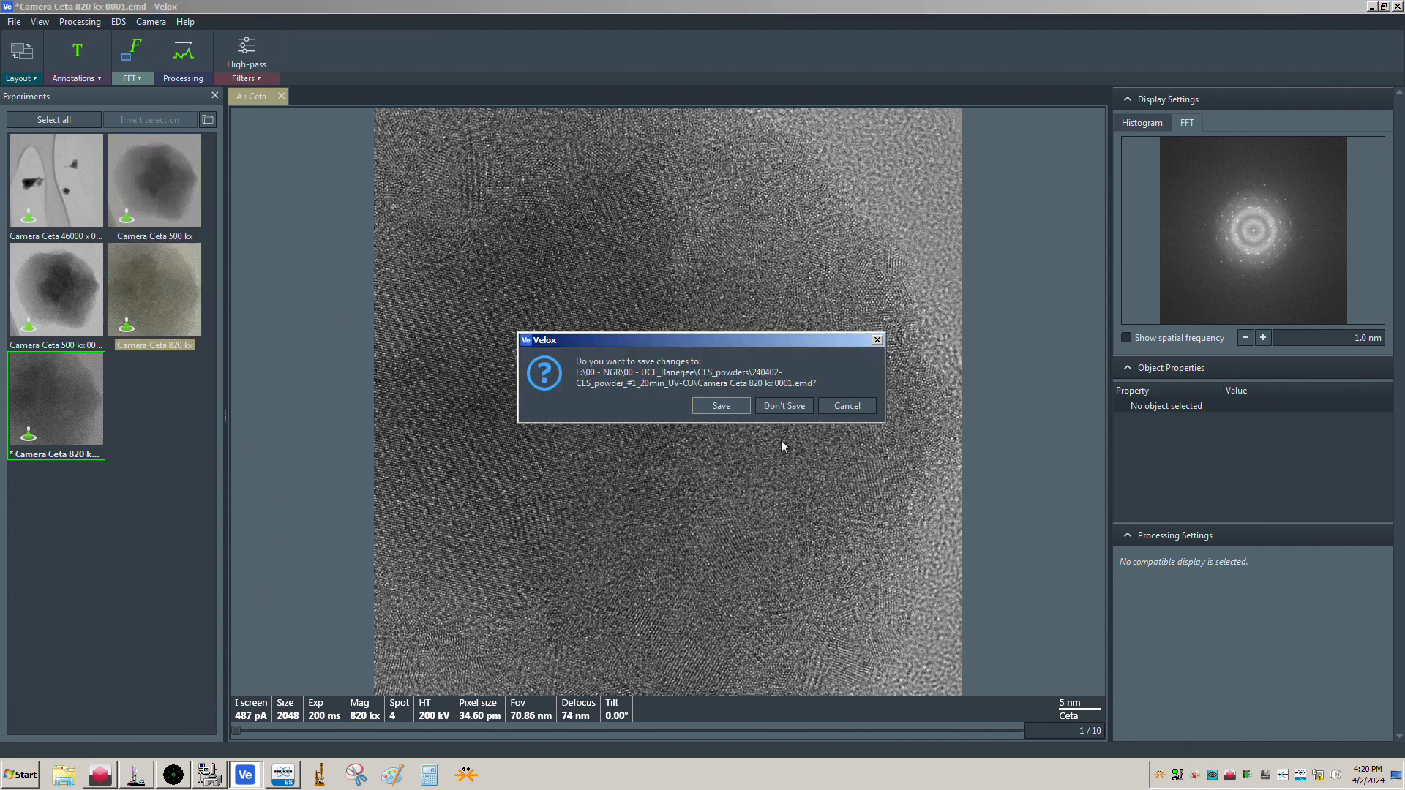
click(714, 410)
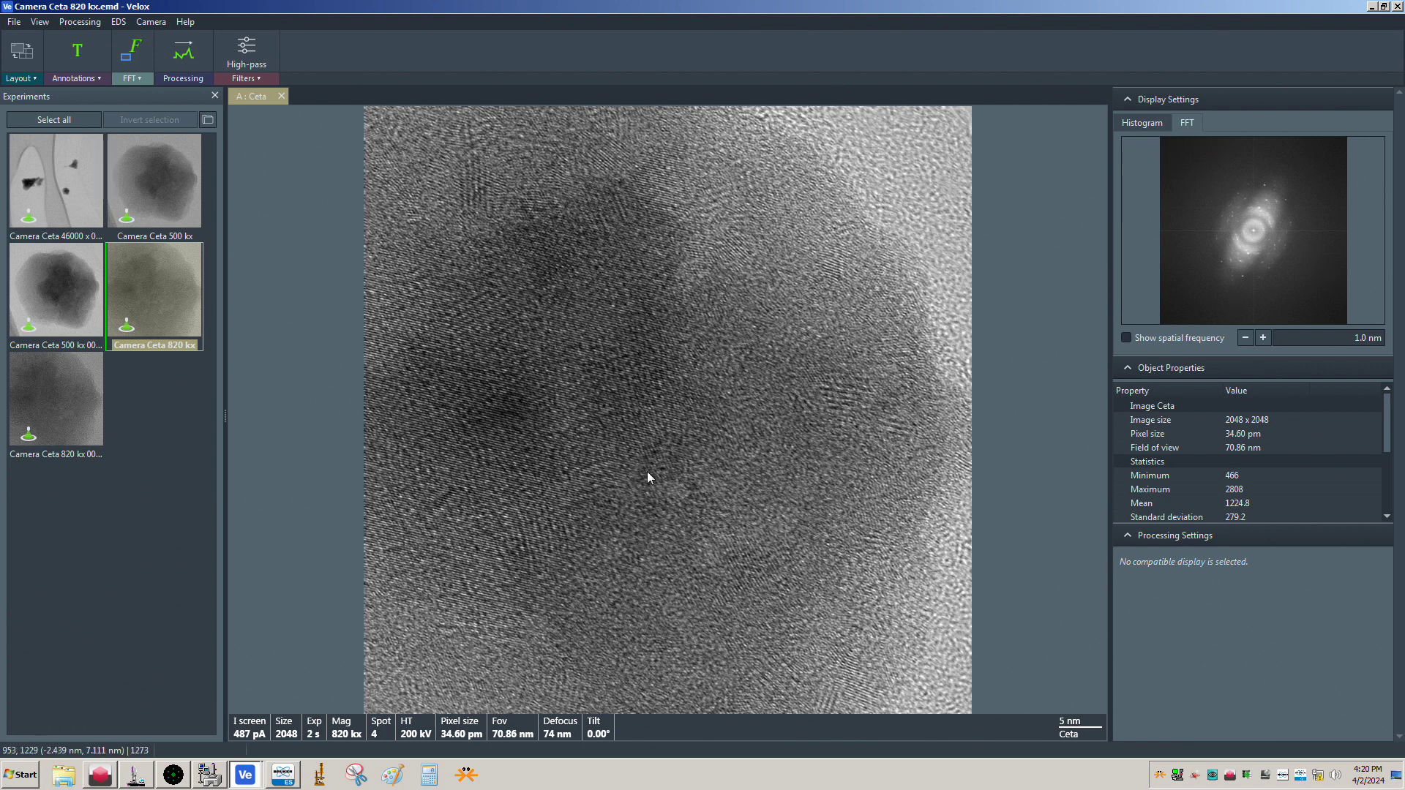
click(72, 383)
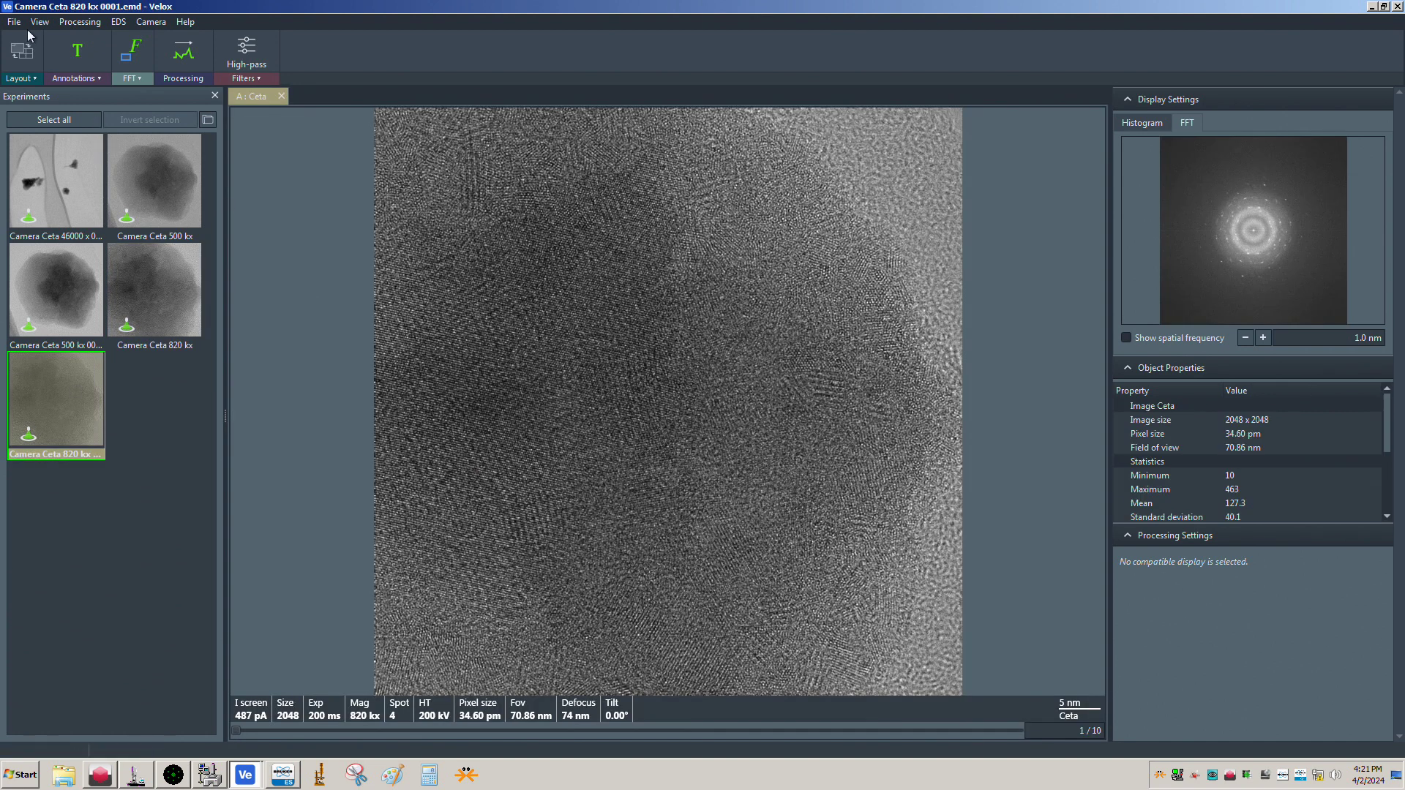
Run DCFI optimized for periodic images on the 820 kx Ceta series and show the data bar beneath the result
click(79, 22)
mouse_move(94, 73)
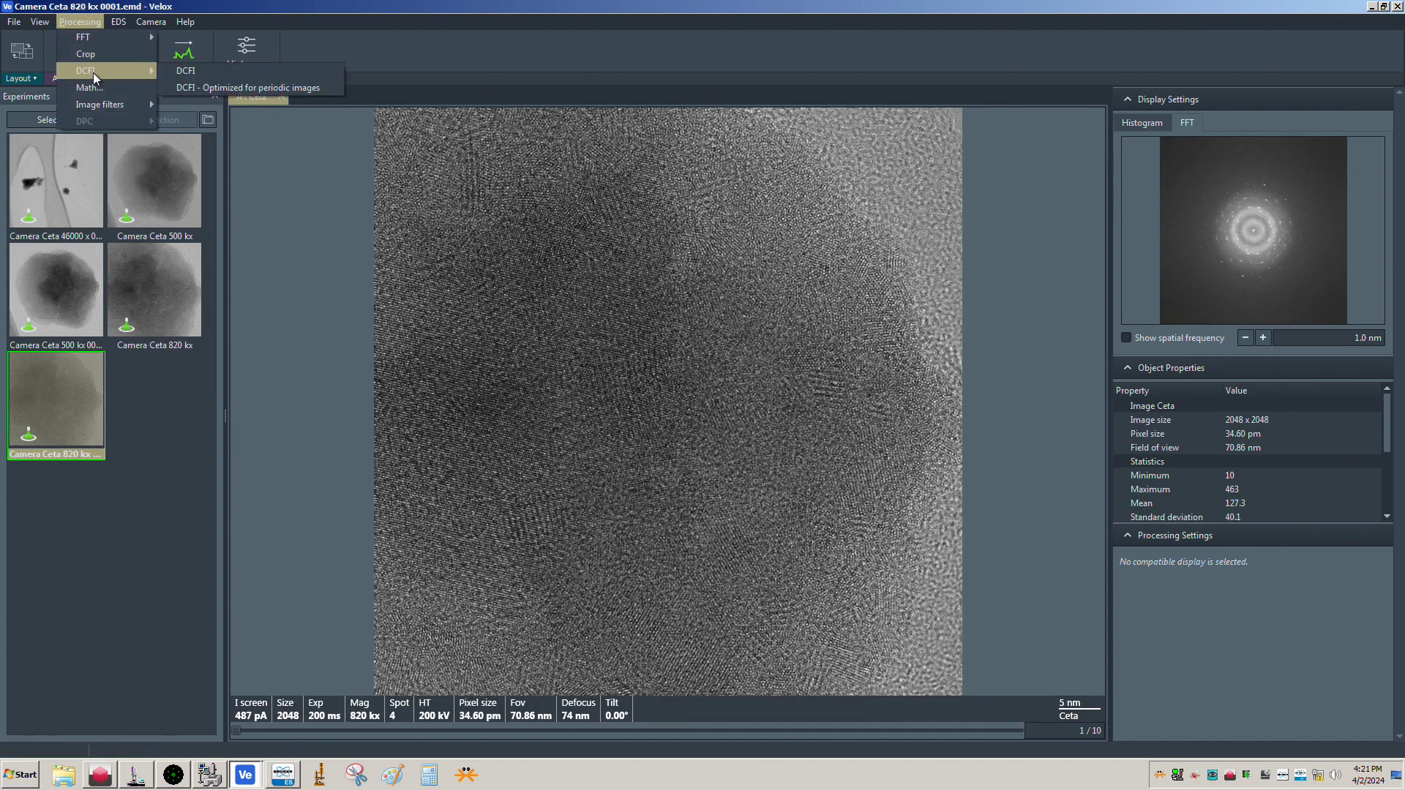
click(261, 86)
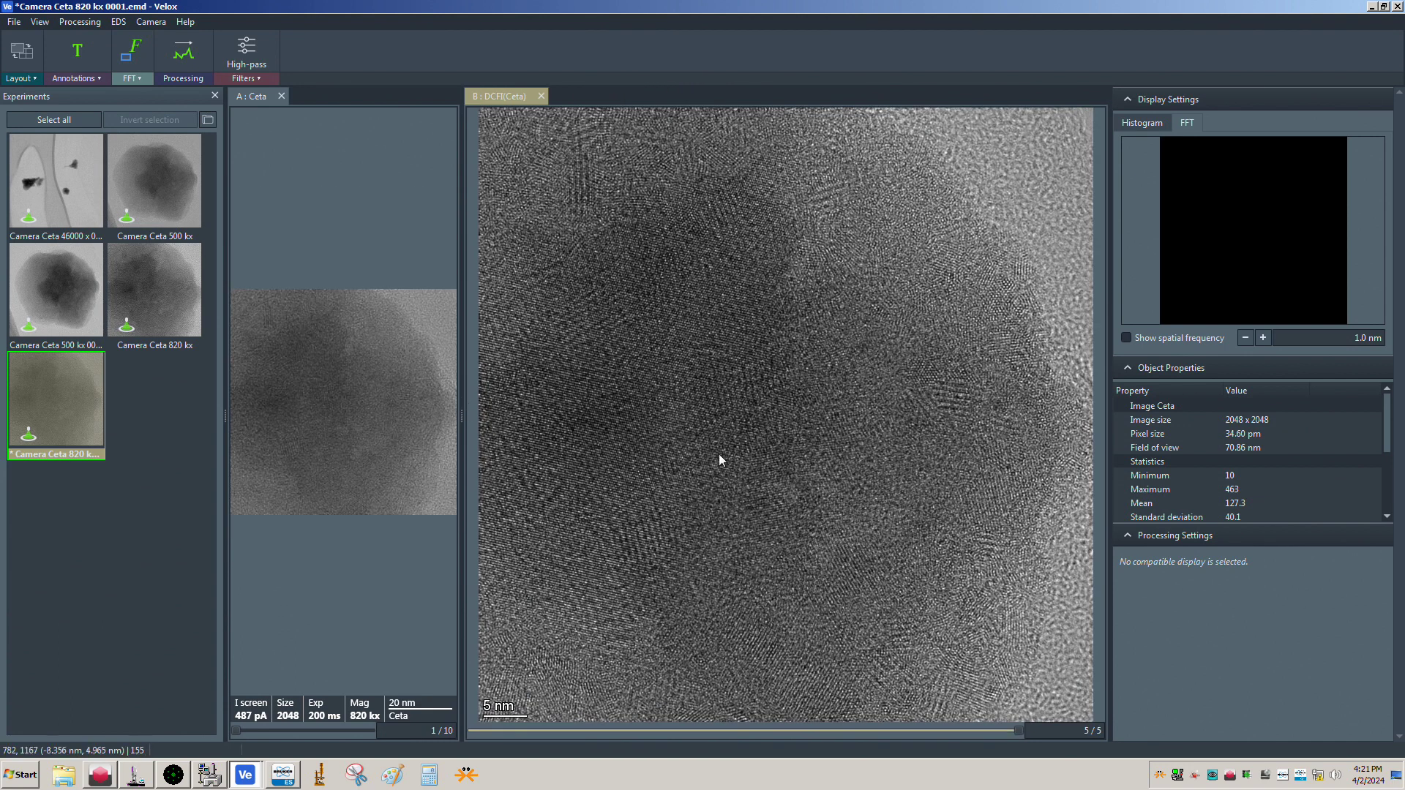
right_click(752, 421)
click(819, 545)
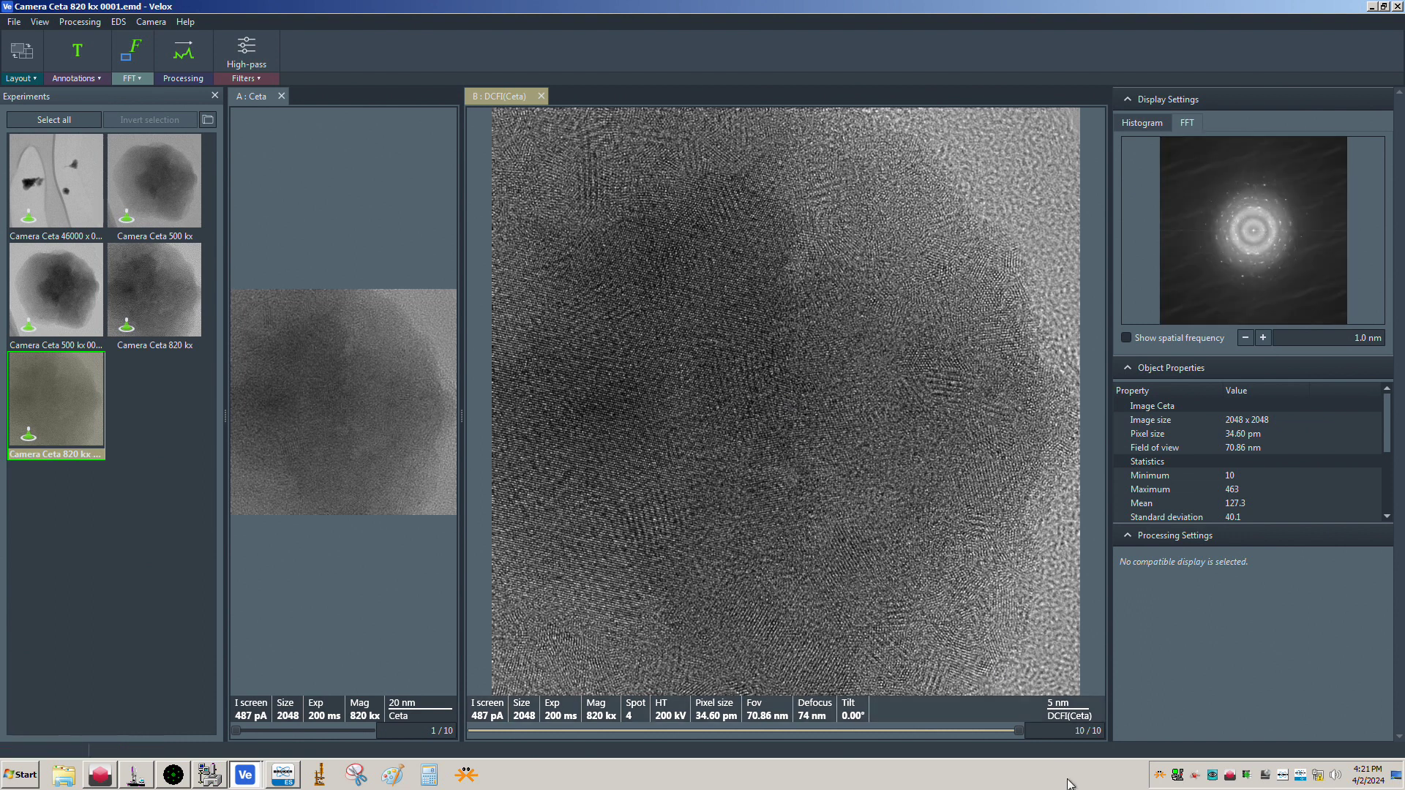
Scrub the DCFI result between frames 1 and 10 to compare how image quality builds up, ending on frame 10
mouse_move(1019, 729)
mouse_down()
mouse_move(499, 729)
mouse_move(1003, 726)
mouse_up()
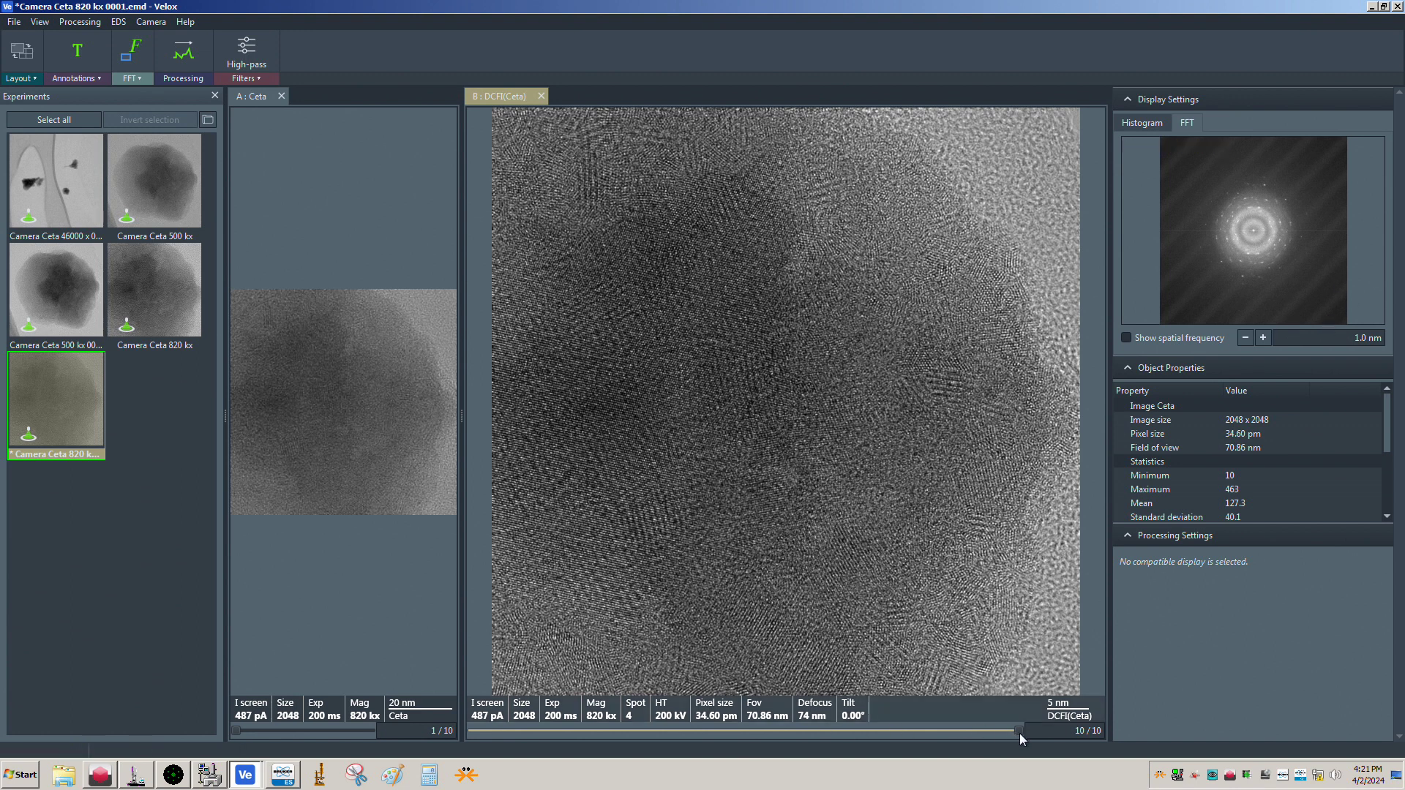
drag(863, 727, 594, 727)
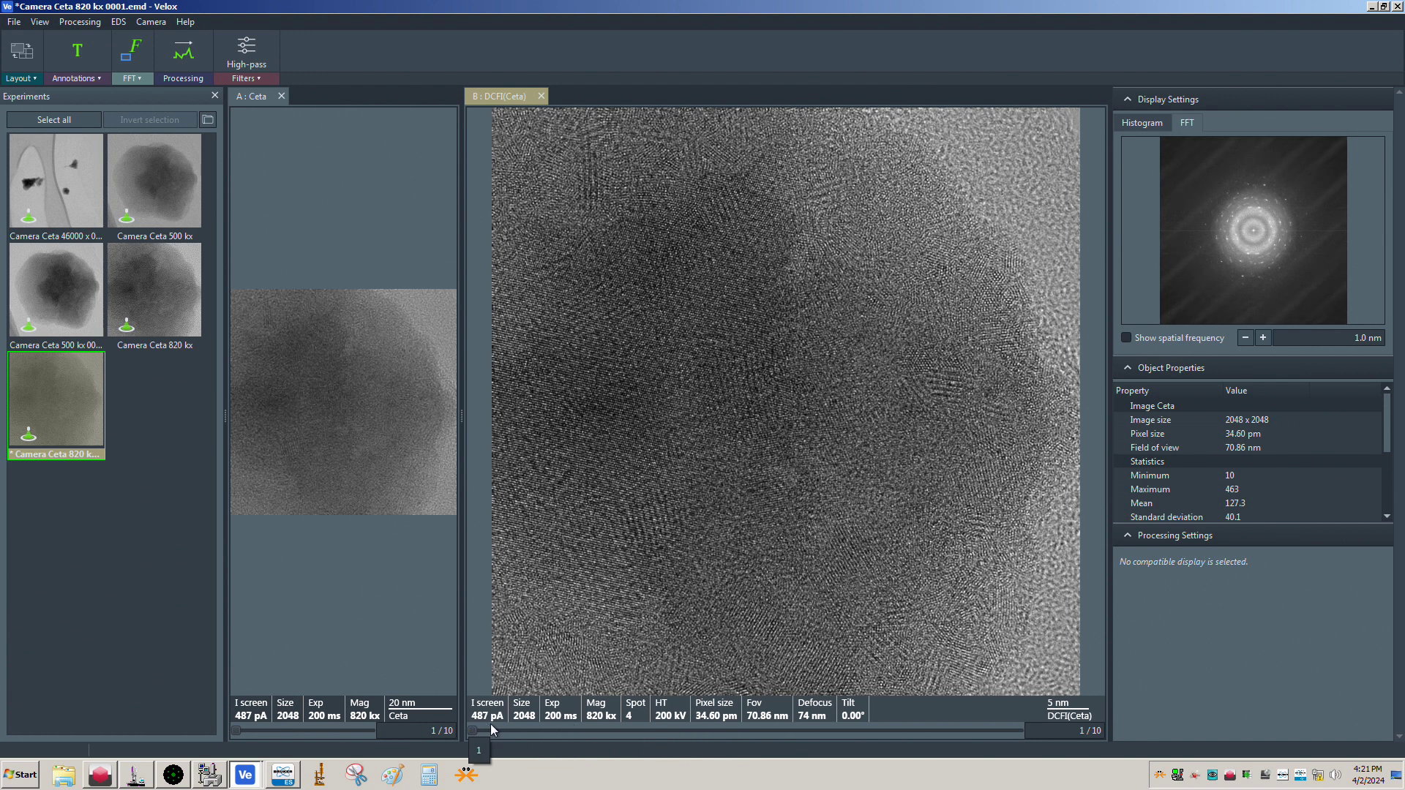
drag(716, 729, 832, 727)
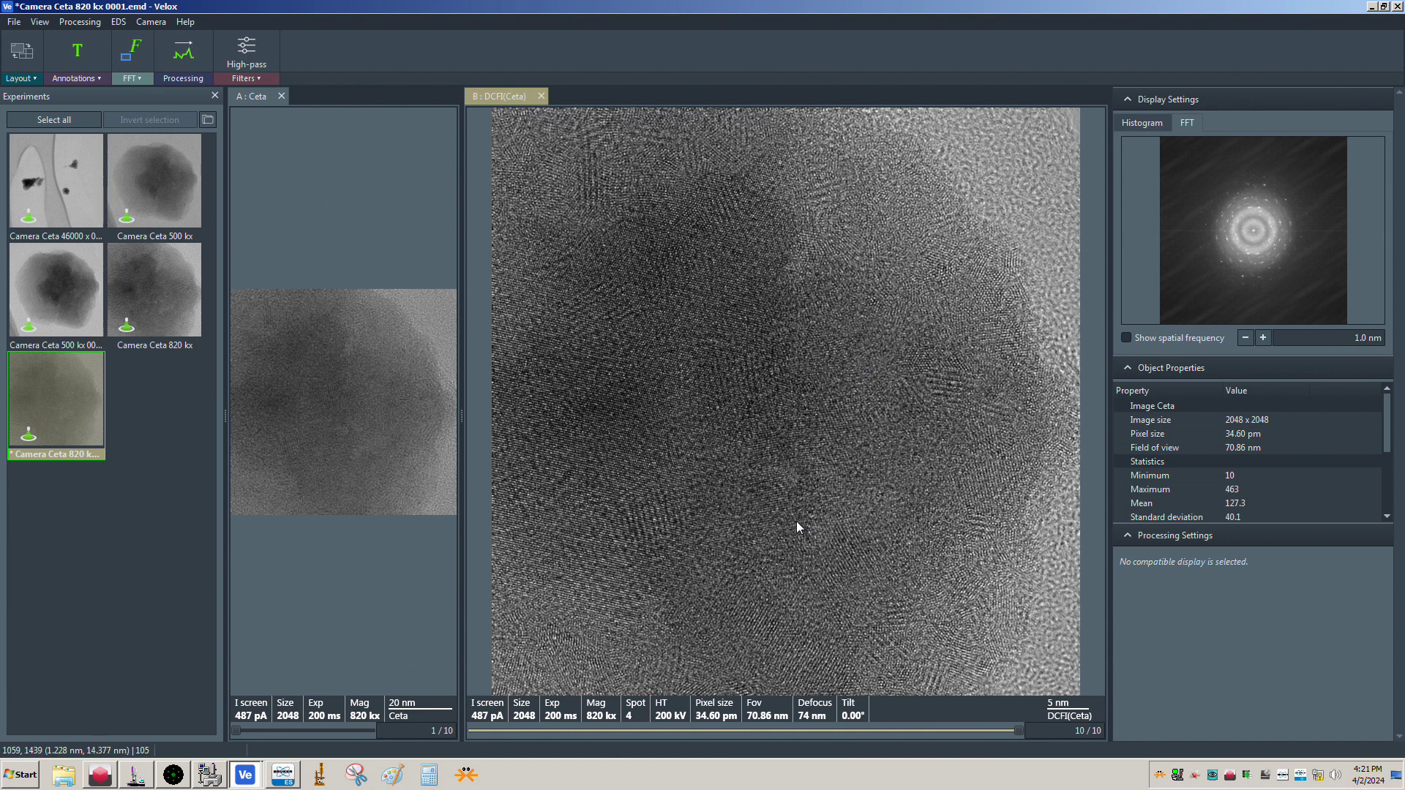
drag(1016, 728, 808, 738)
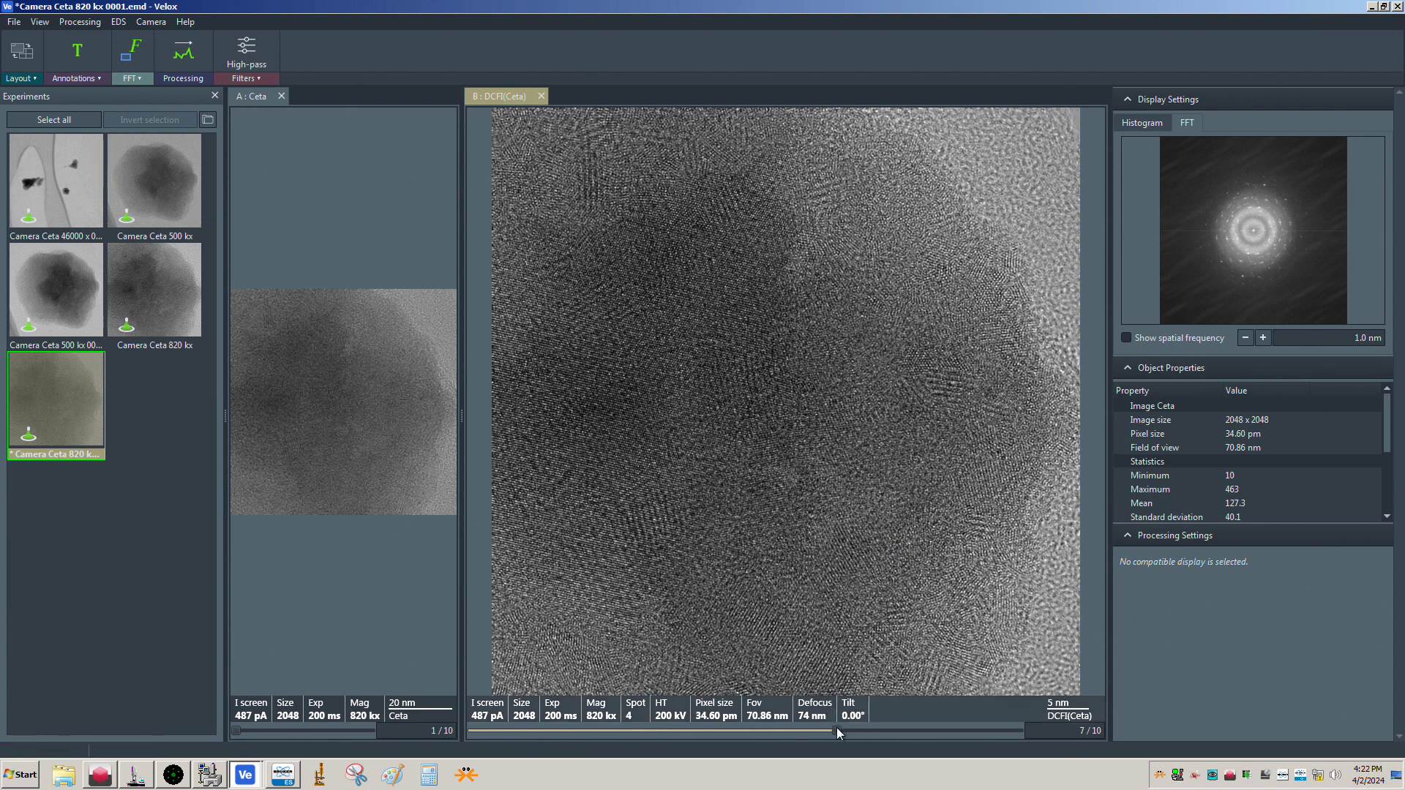
drag(834, 732, 1019, 732)
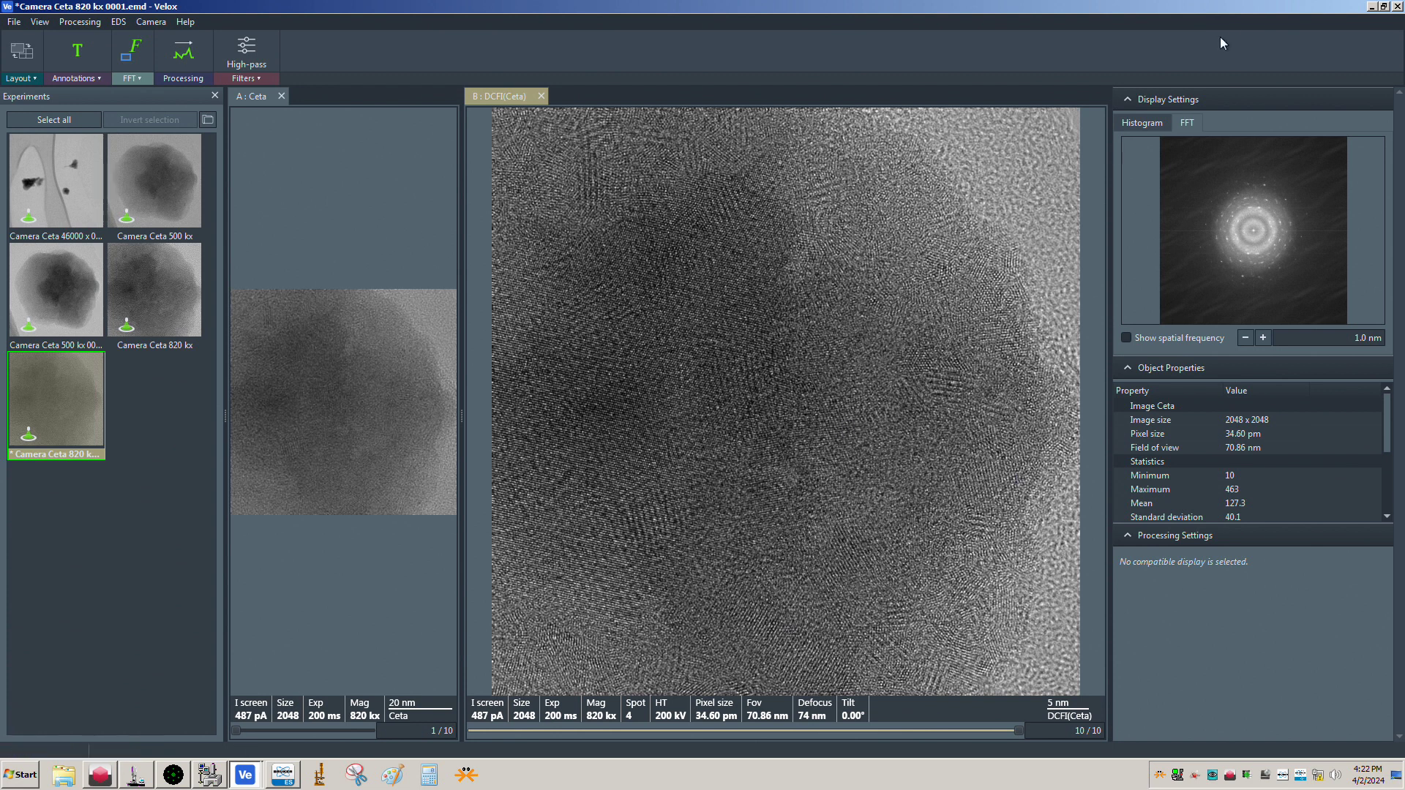
Leave the processed series, switch to the TEM User Interface and turn off the FFT display of the screen camera
click(1373, 7)
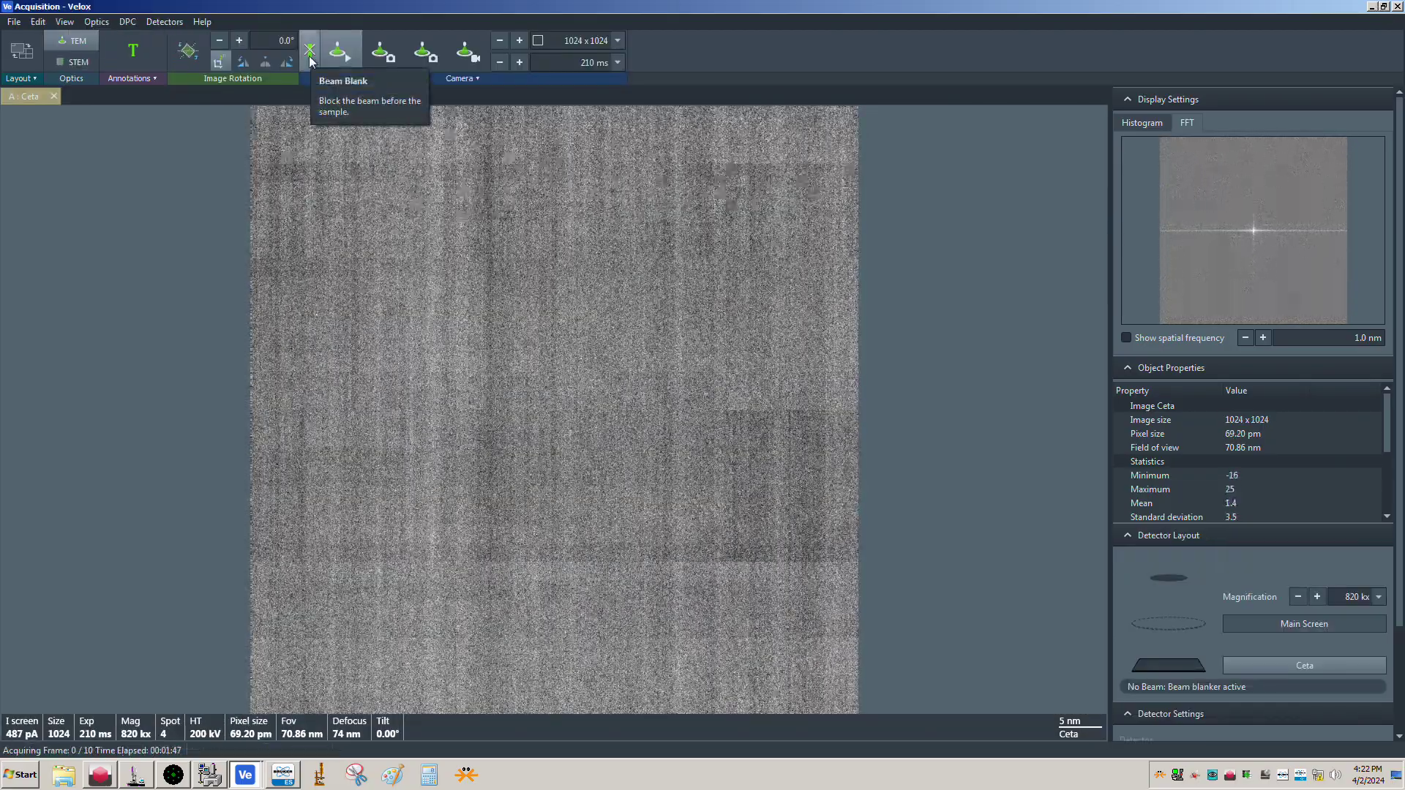
click(135, 775)
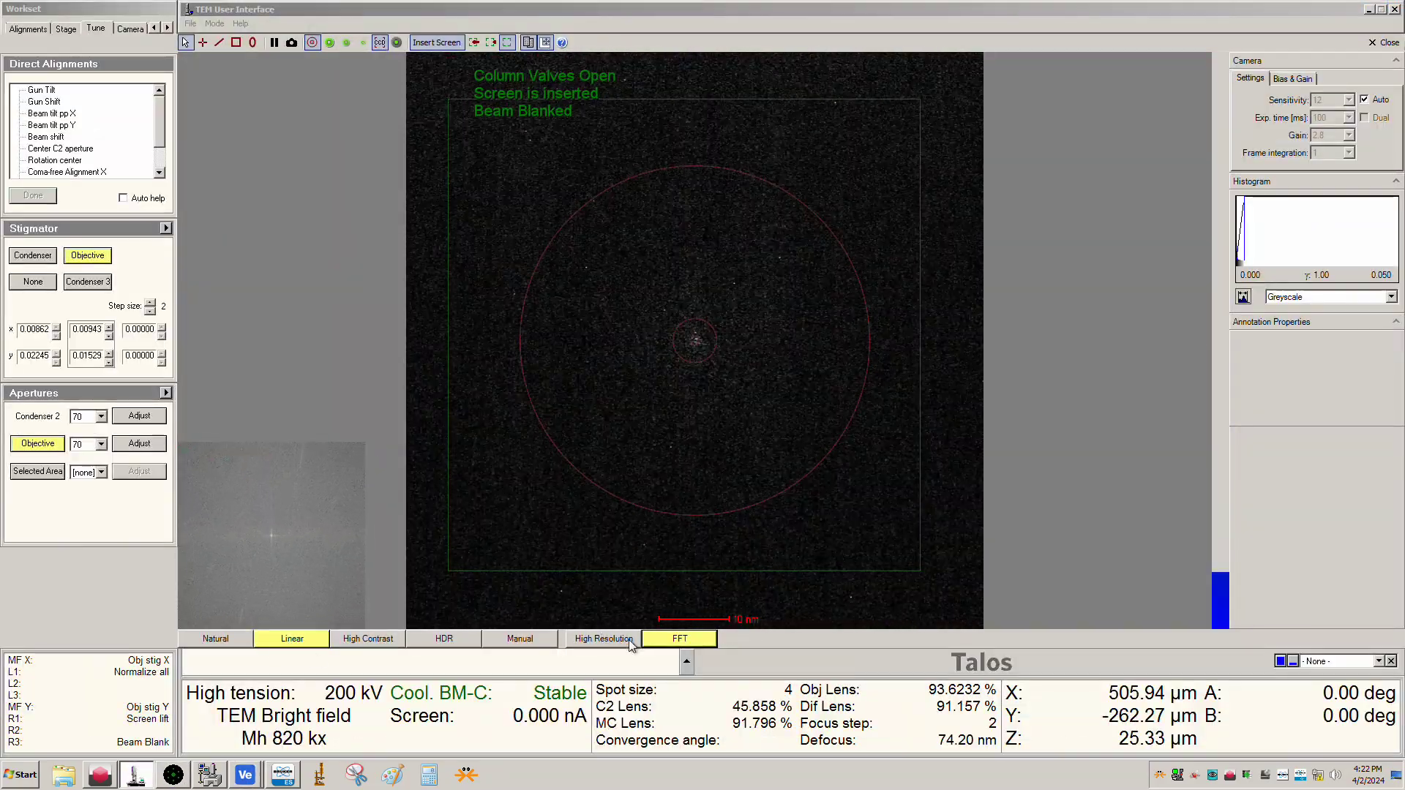
click(498, 486)
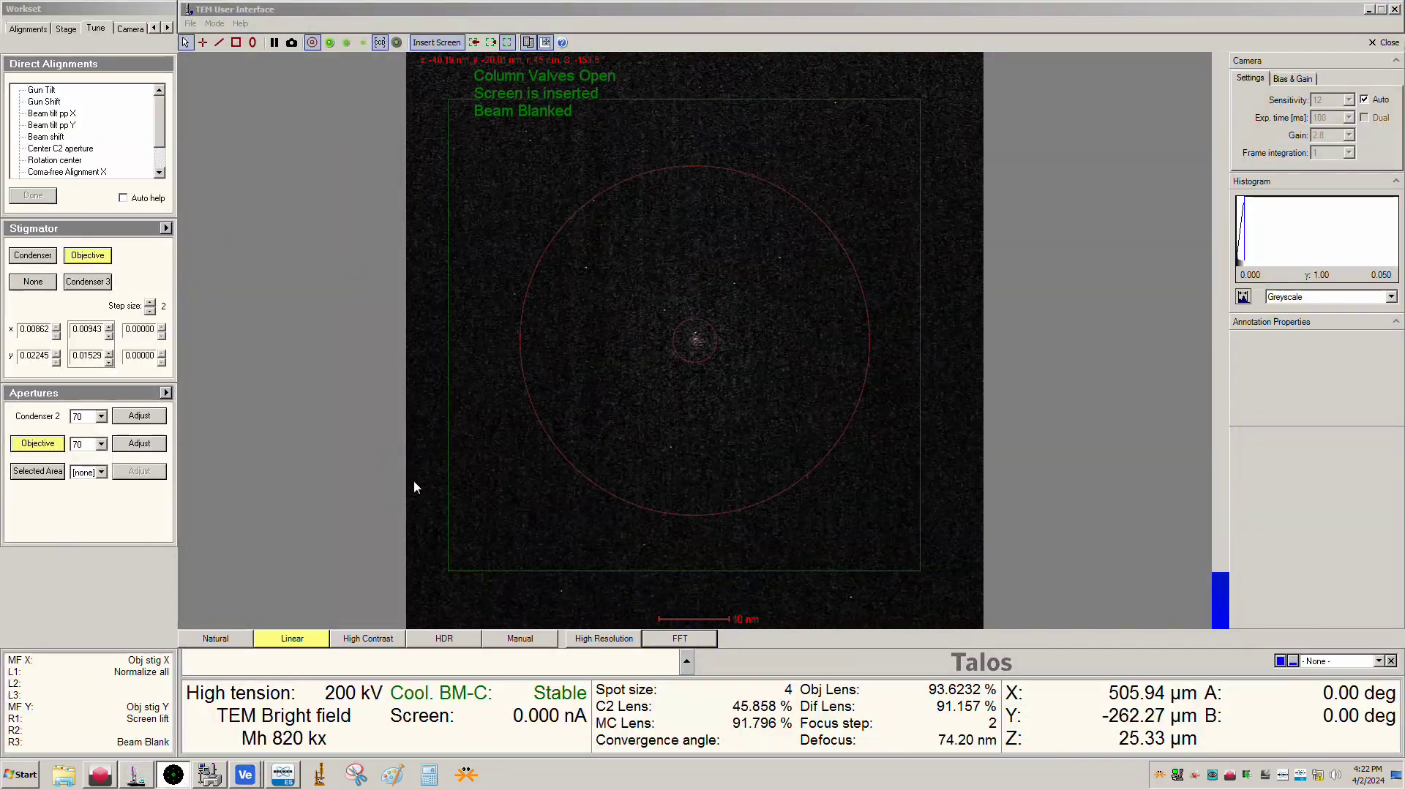